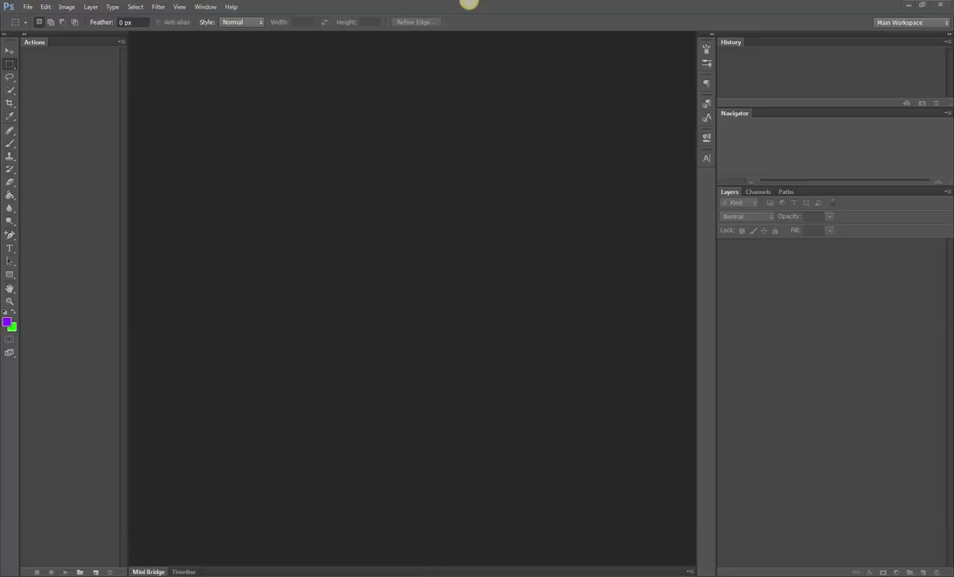
Extract the BellevueAvenue-TINTS-Matte-CS-CC zip with WinZip and open the subfolder holding the .atn file.
{"action": "key", "text": "alt+Tab"}
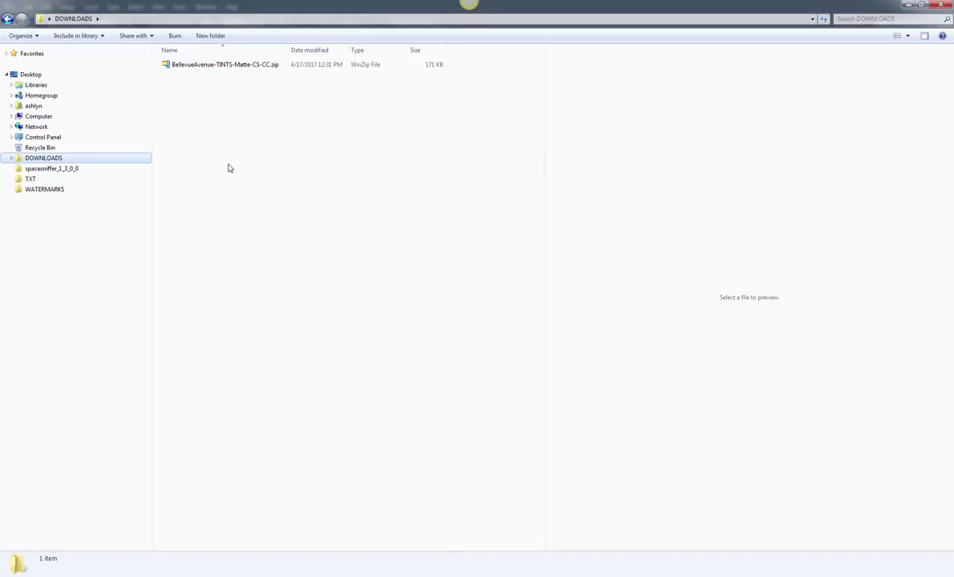
{"action": "right_click", "coordinate": [232, 66]}
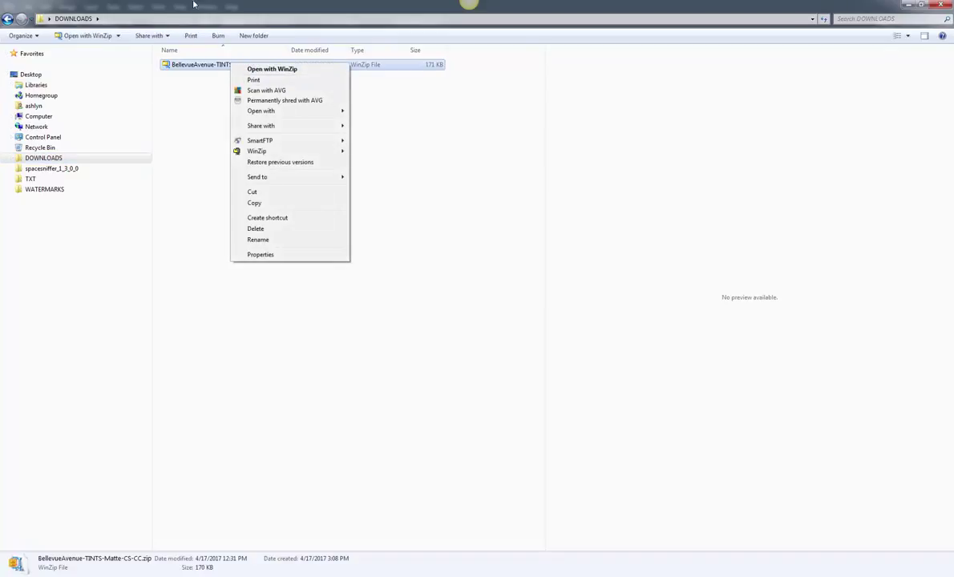
{"action": "left_click", "coordinate": [204, 98]}
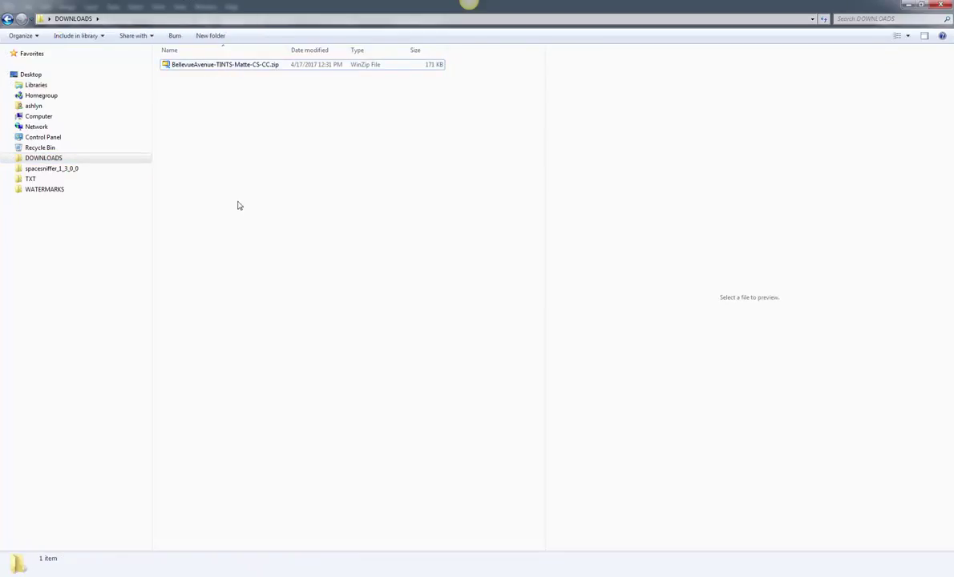
{"action": "right_click", "coordinate": [251, 70]}
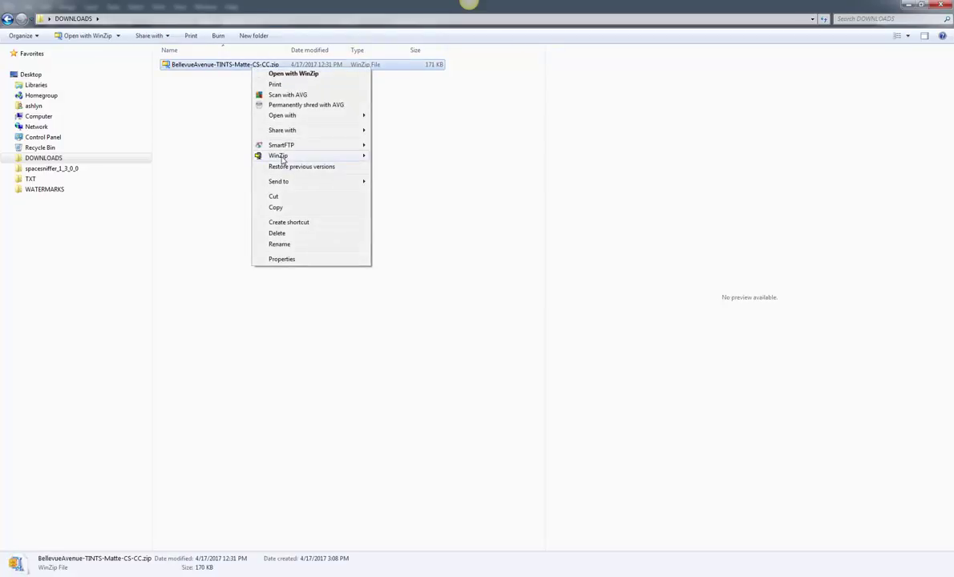
{"action": "mouse_move", "coordinate": [291, 158]}
{"action": "left_click", "coordinate": [393, 178]}
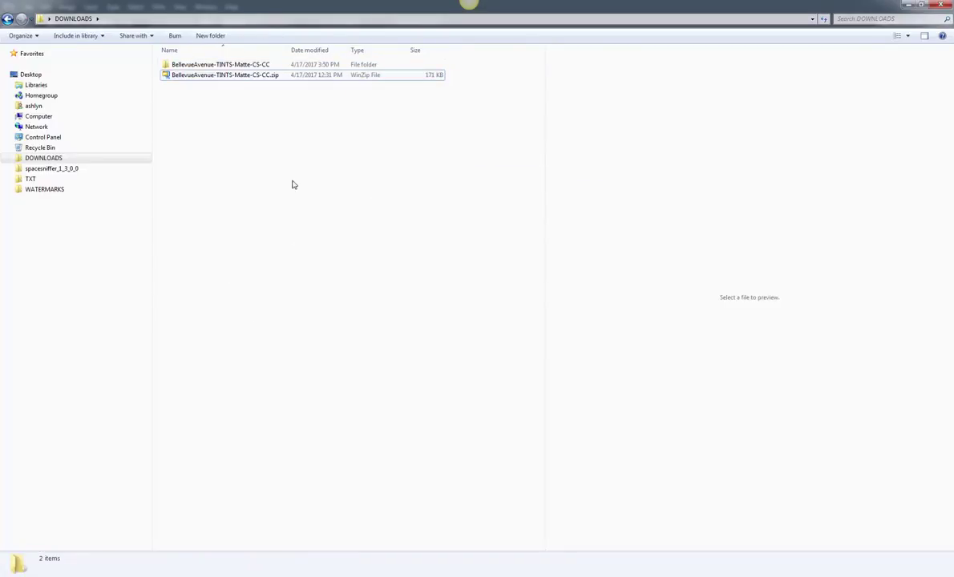
{"action": "double_click", "coordinate": [250, 68]}
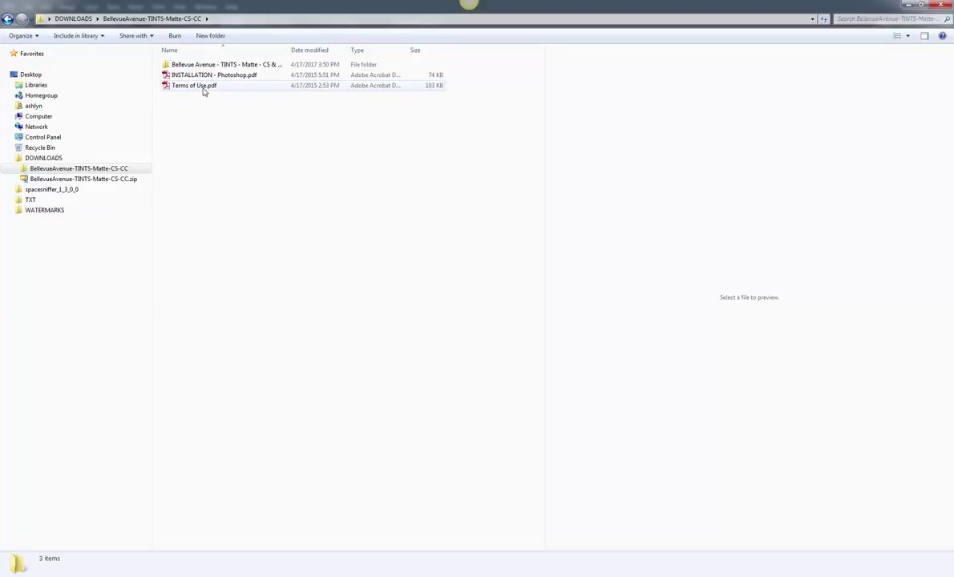
{"action": "double_click", "coordinate": [242, 64]}
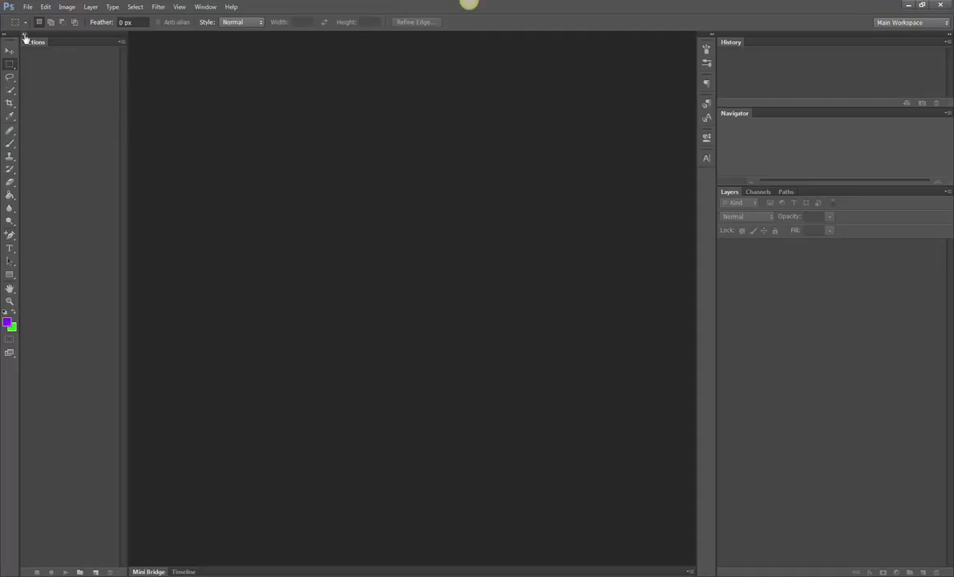
{"action": "left_click", "coordinate": [121, 43]}
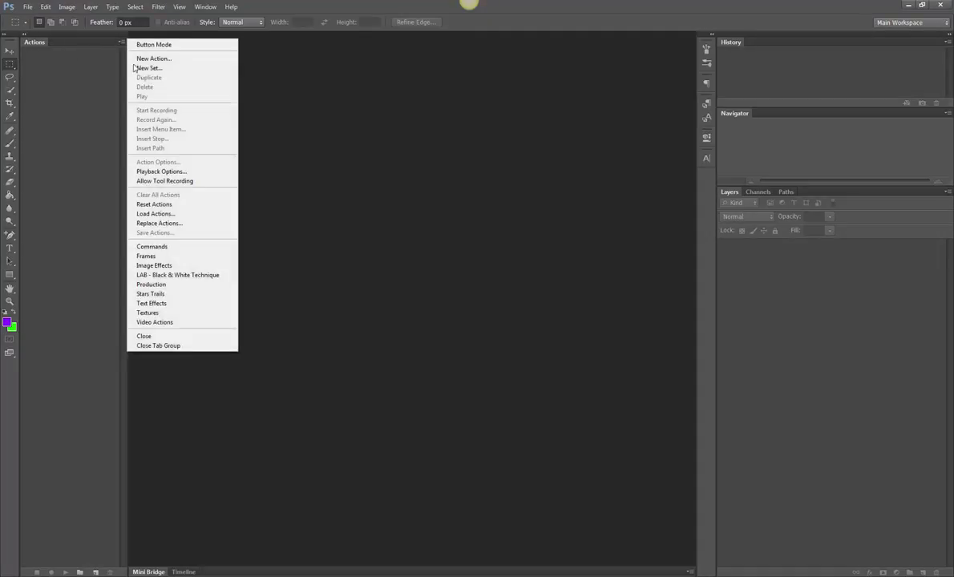
{"action": "left_click", "coordinate": [143, 336]}
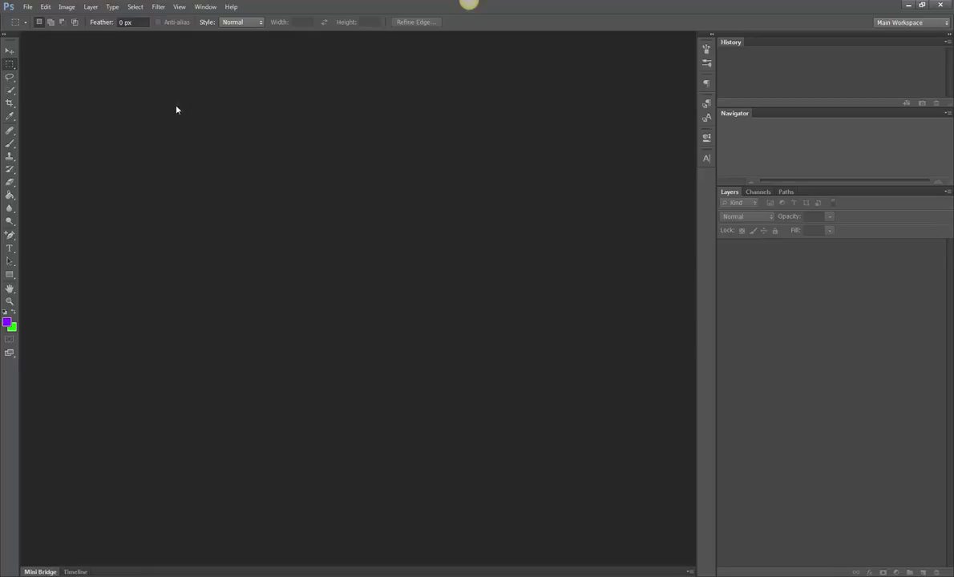
{"action": "left_click", "coordinate": [205, 7]}
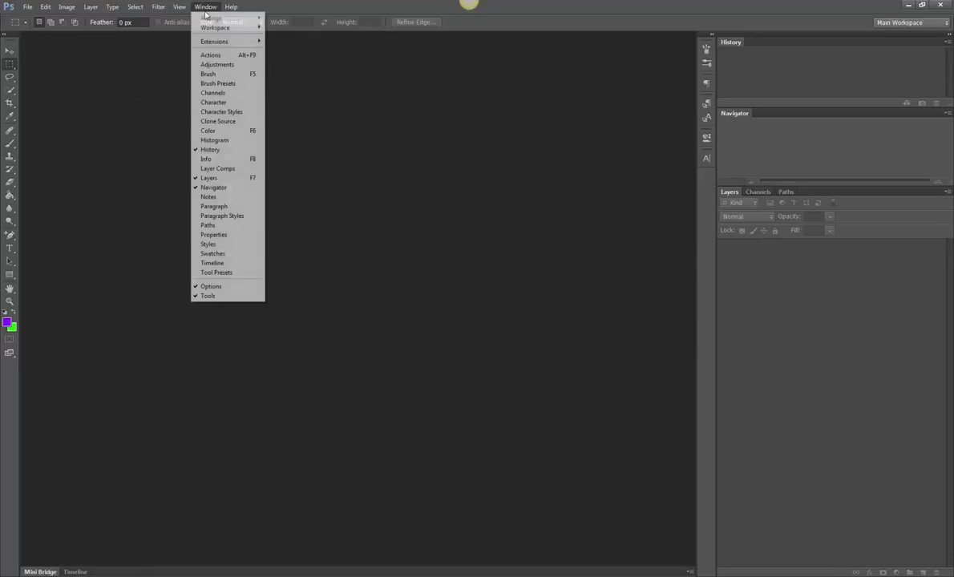
{"action": "left_click", "coordinate": [211, 54]}
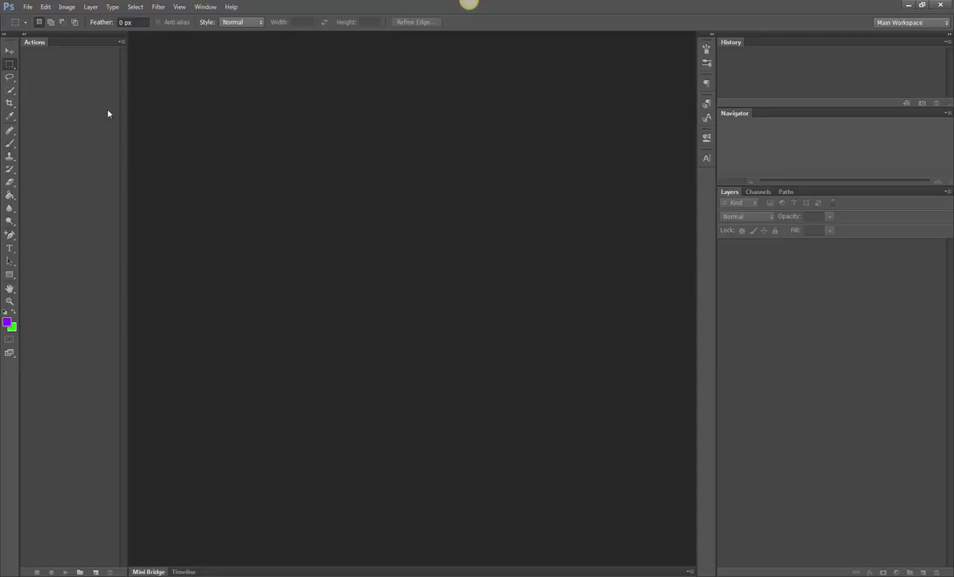
Load Bellevue Avenue - Matte Tints.atn into the Actions panel and switch it to Button Mode.
{"action": "left_click", "coordinate": [123, 44]}
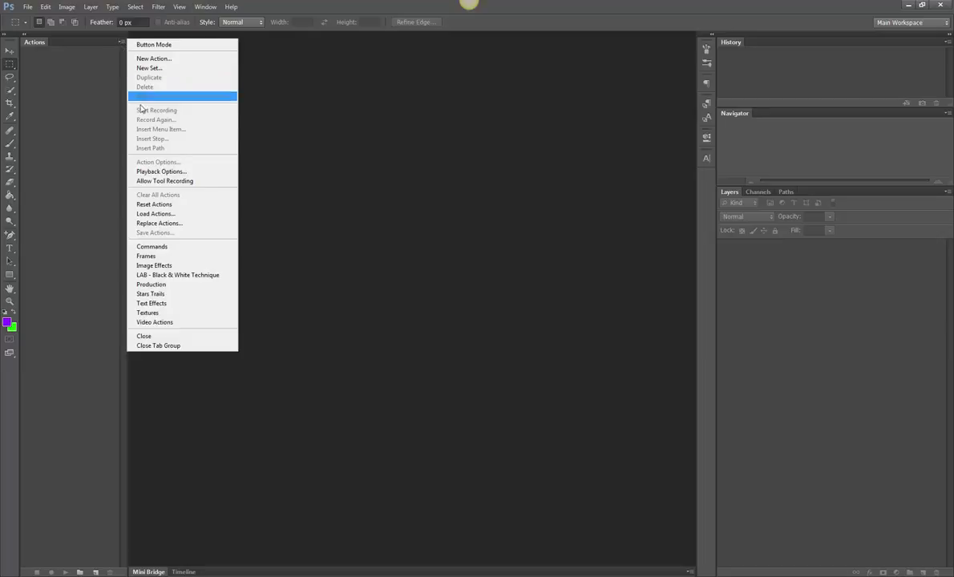
{"action": "left_click", "coordinate": [169, 215]}
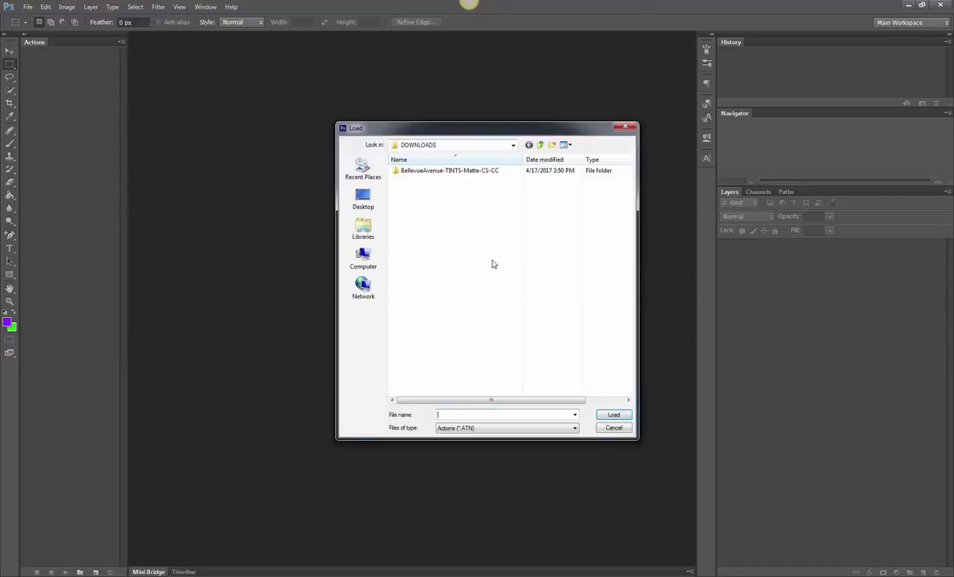
{"action": "double_click", "coordinate": [475, 173]}
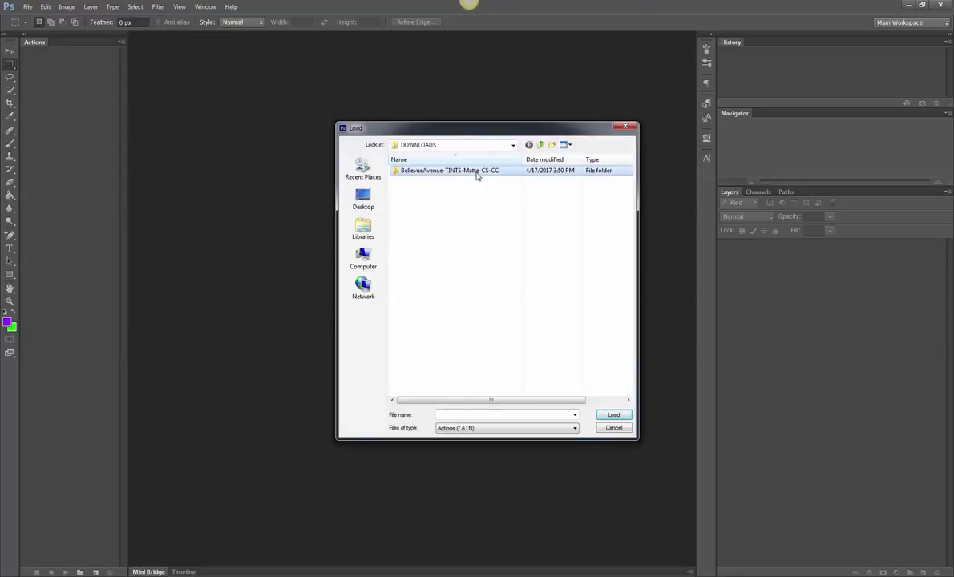
{"action": "double_click", "coordinate": [473, 172]}
{"action": "left_click", "coordinate": [465, 172]}
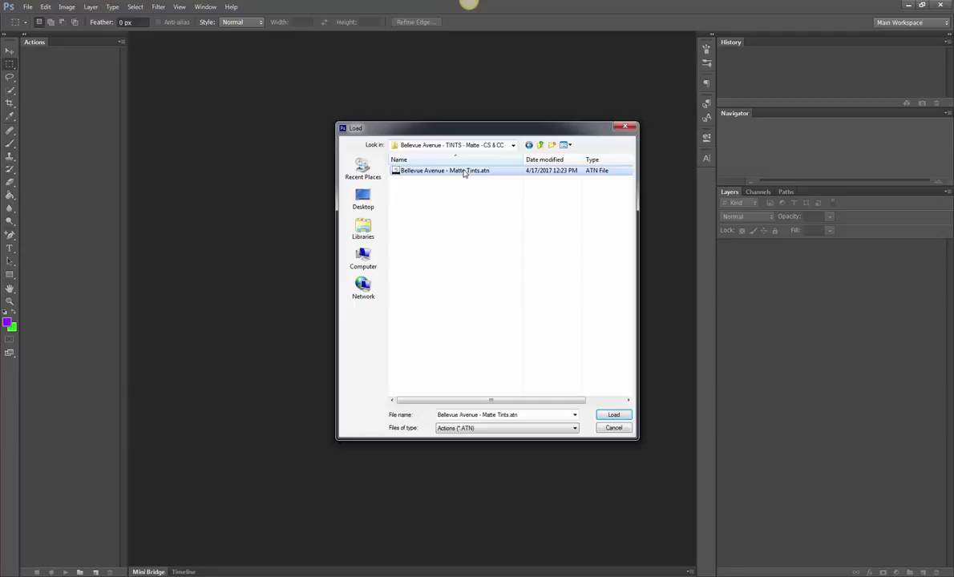
{"action": "left_click", "coordinate": [613, 416]}
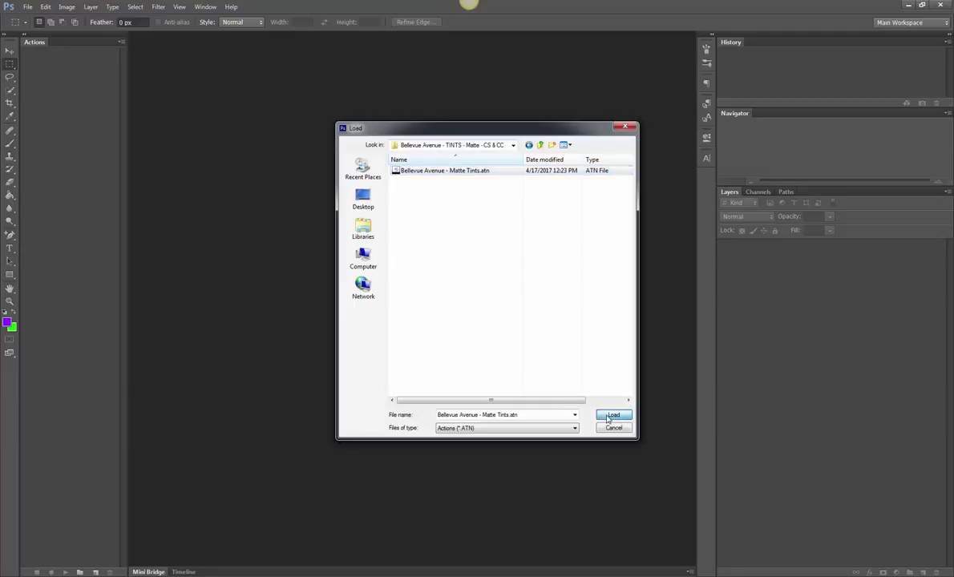
{"action": "left_click", "coordinate": [122, 41]}
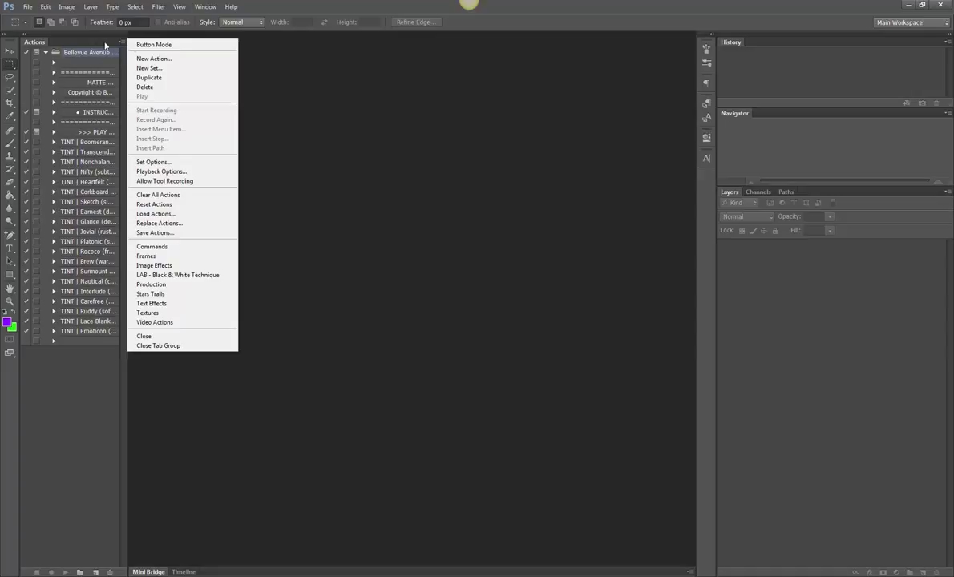
{"action": "left_click", "coordinate": [143, 44]}
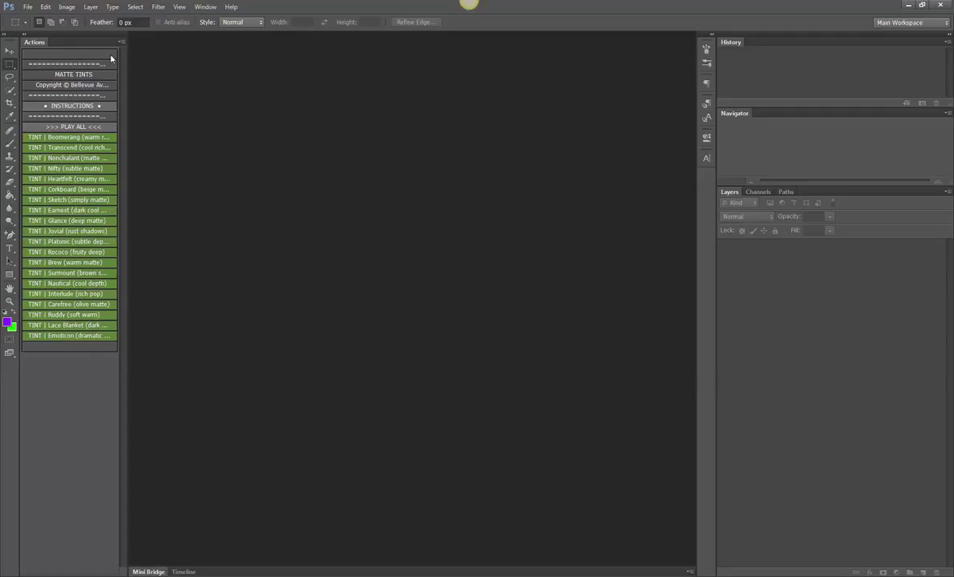
Open the photo 20160418_MG_0293 MATTE TINTS BEFORE.jpg.
{"action": "left_click", "coordinate": [28, 6]}
{"action": "left_click", "coordinate": [36, 27]}
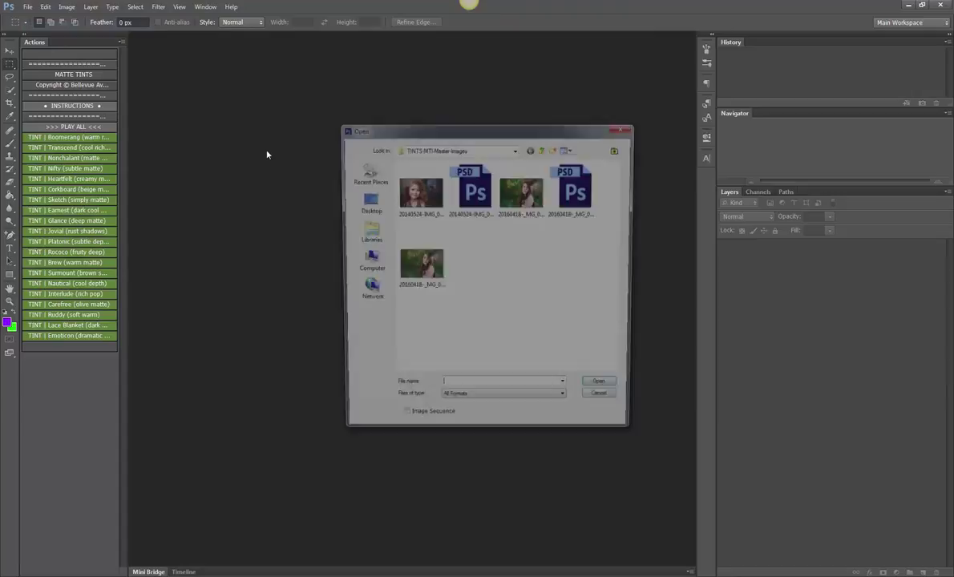
{"action": "left_click", "coordinate": [396, 282]}
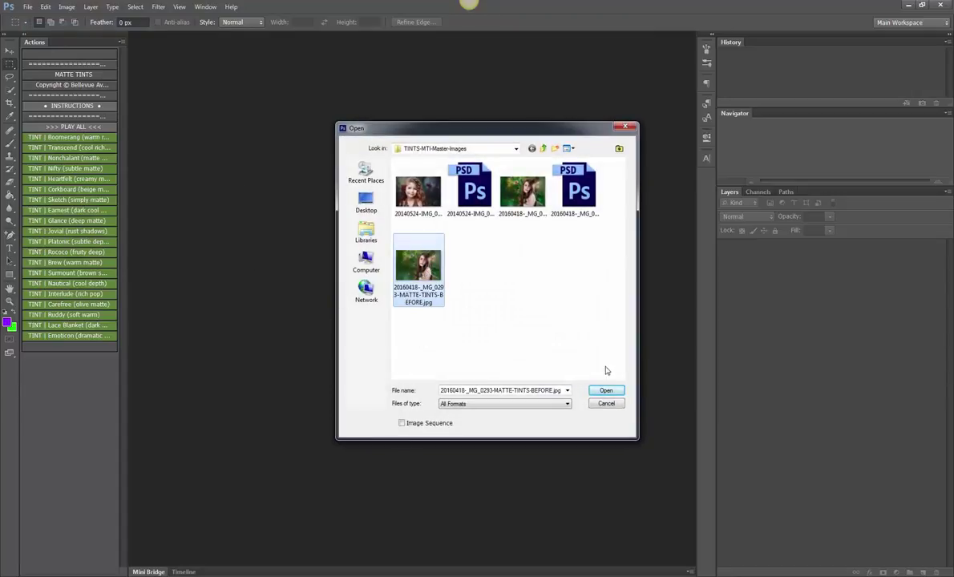
{"action": "left_click", "coordinate": [607, 391]}
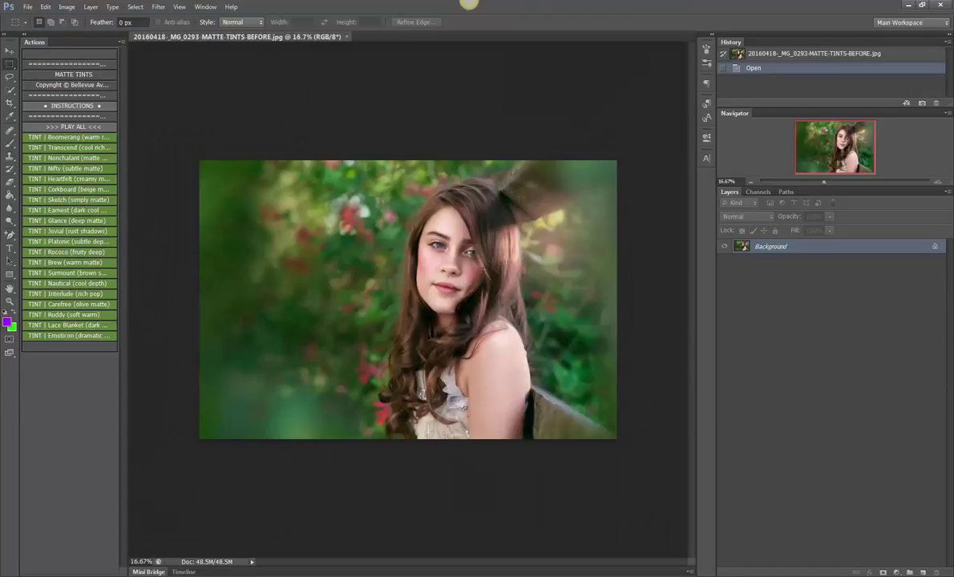
Fit the portrait to the screen with the Zoom tool, then return to the Move tool.
{"action": "left_click", "coordinate": [10, 300]}
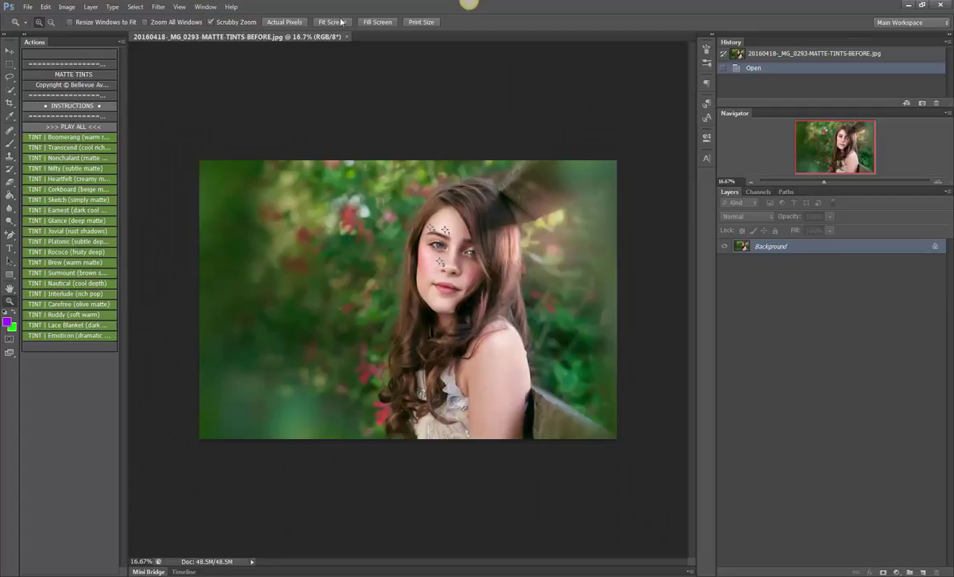
{"action": "left_click", "coordinate": [321, 22]}
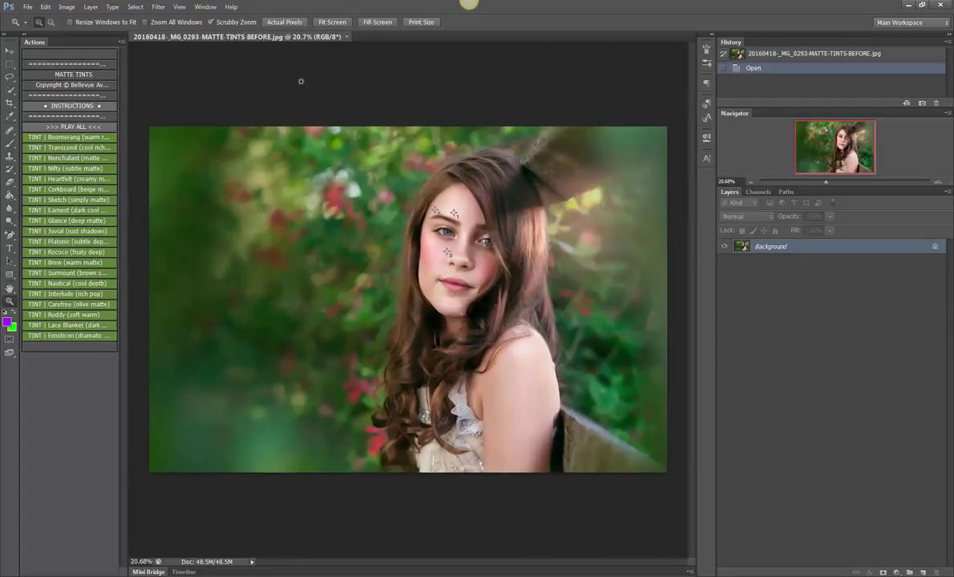
{"action": "left_click", "coordinate": [10, 50]}
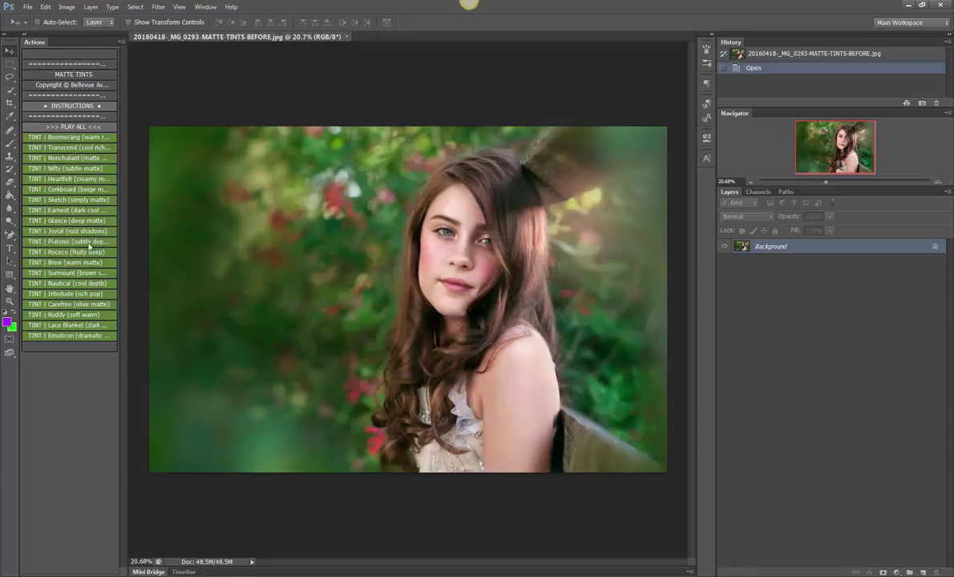
Run the '>>> PLAY ALL <<<' action and continue past the Instructions message.
{"action": "left_click", "coordinate": [70, 126]}
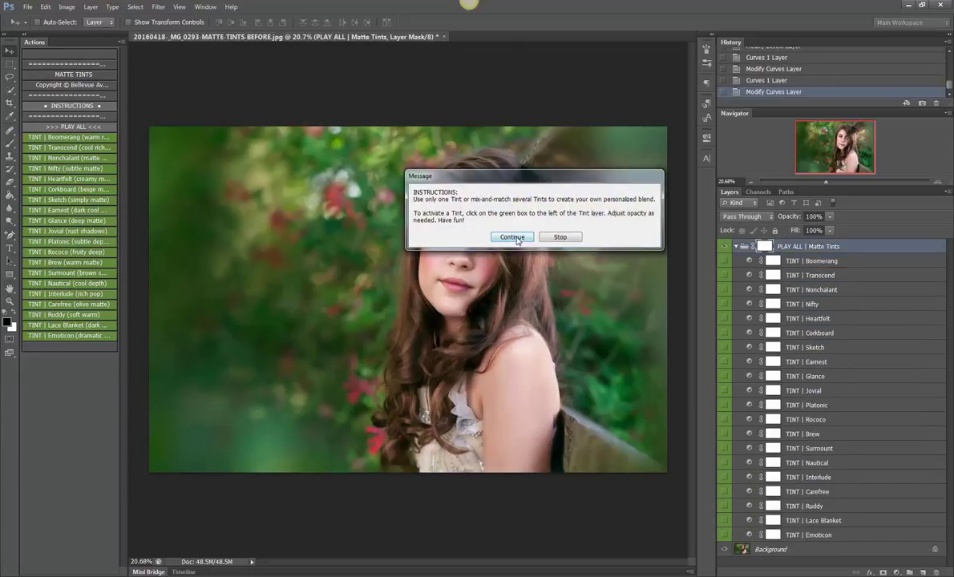
{"action": "left_click", "coordinate": [513, 238]}
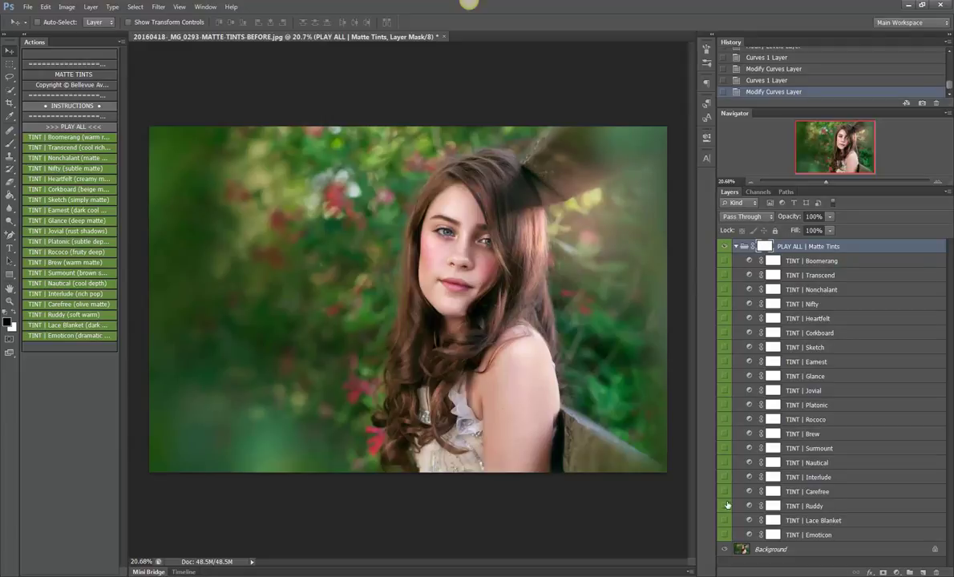
Preview the Heartfelt, Boomerang, Transcend, Nonchalant and Nifty tints one at a time.
{"action": "left_click", "coordinate": [725, 319]}
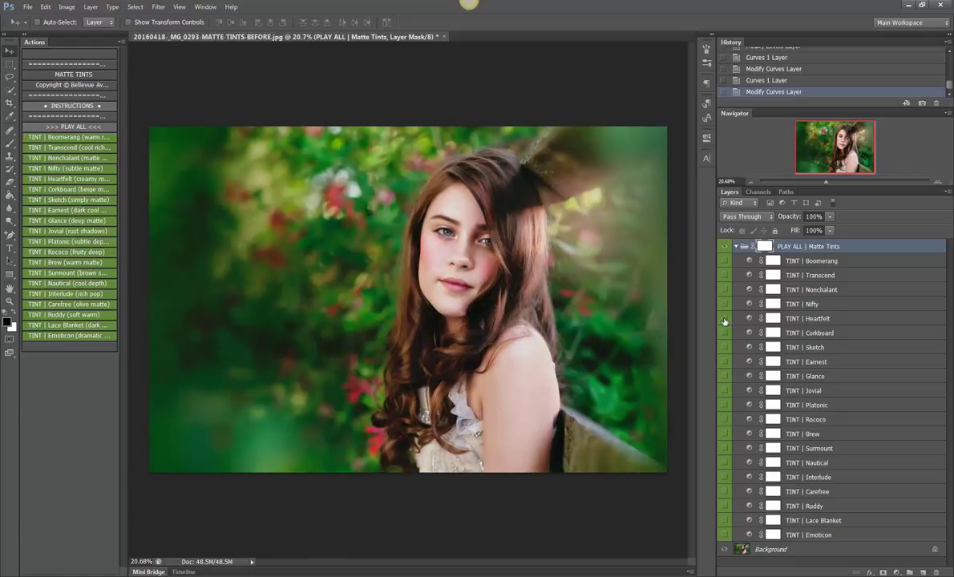
{"action": "left_click", "coordinate": [725, 319]}
{"action": "left_click", "coordinate": [724, 319]}
{"action": "left_click", "coordinate": [725, 319]}
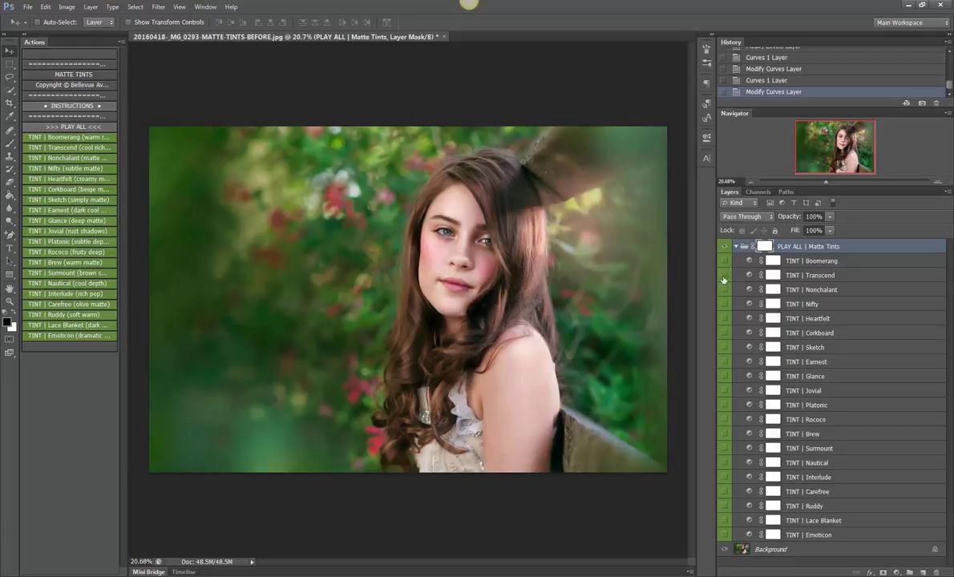
{"action": "left_click", "coordinate": [726, 261]}
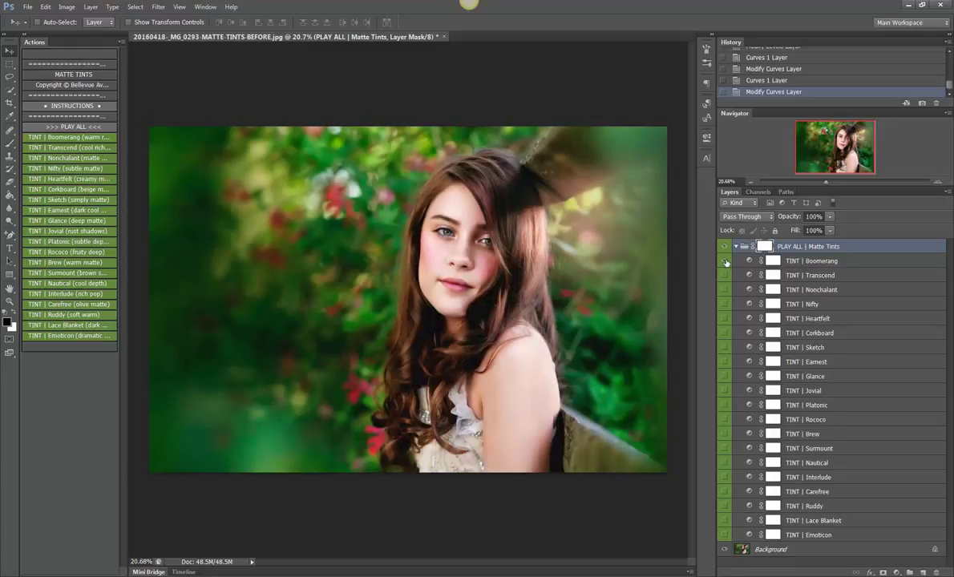
{"action": "left_click", "coordinate": [726, 261]}
{"action": "left_click", "coordinate": [726, 276]}
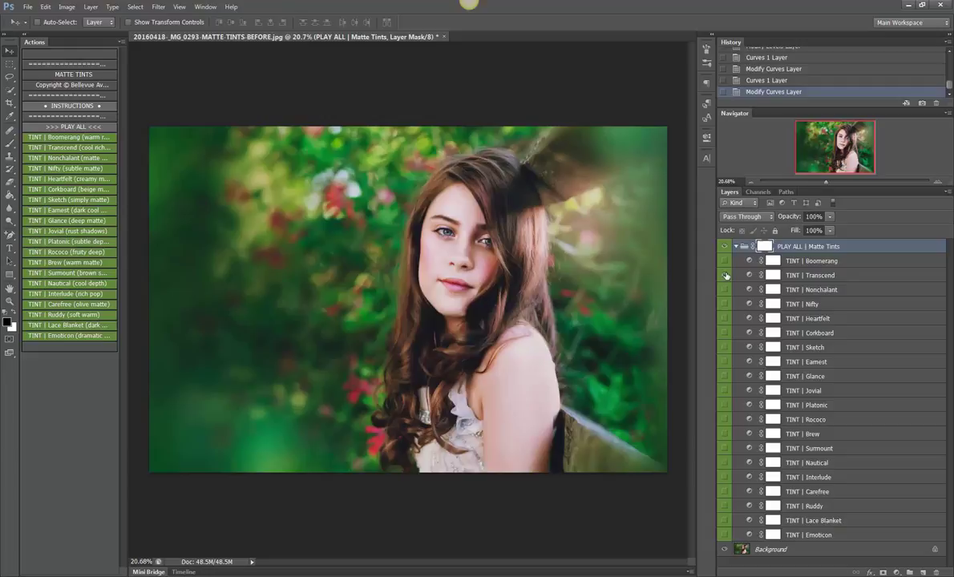
{"action": "left_click", "coordinate": [725, 290]}
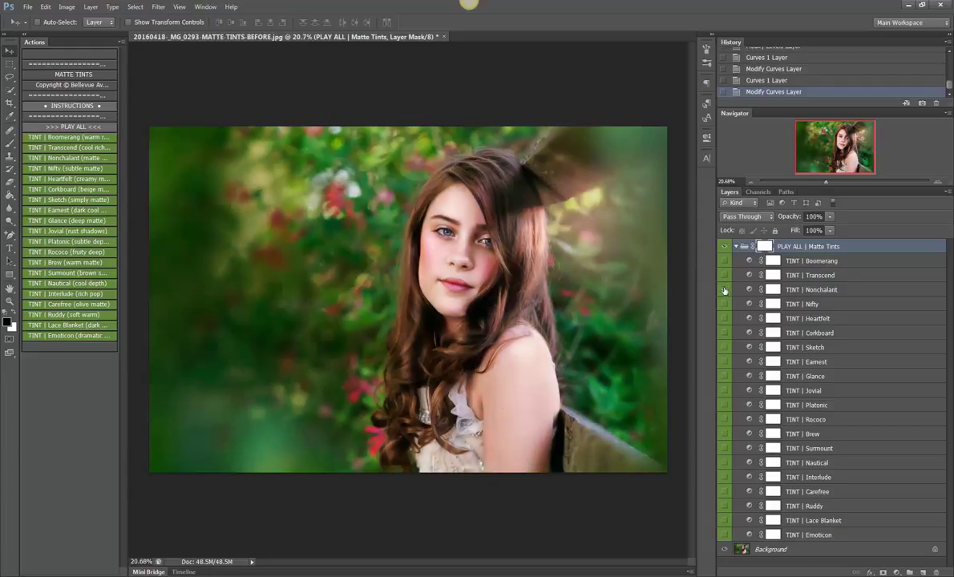
{"action": "left_click", "coordinate": [725, 291]}
{"action": "left_click", "coordinate": [725, 305]}
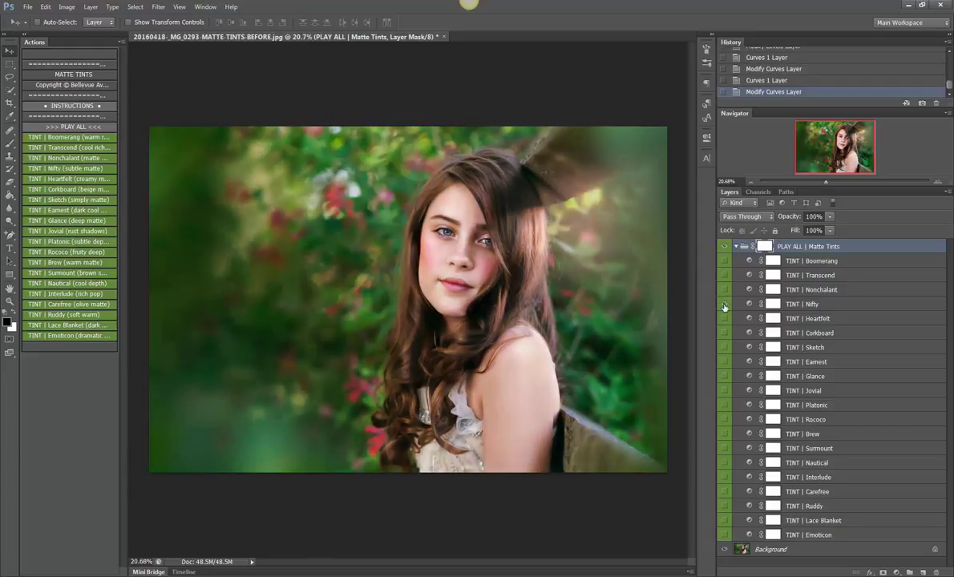
{"action": "left_click", "coordinate": [725, 305]}
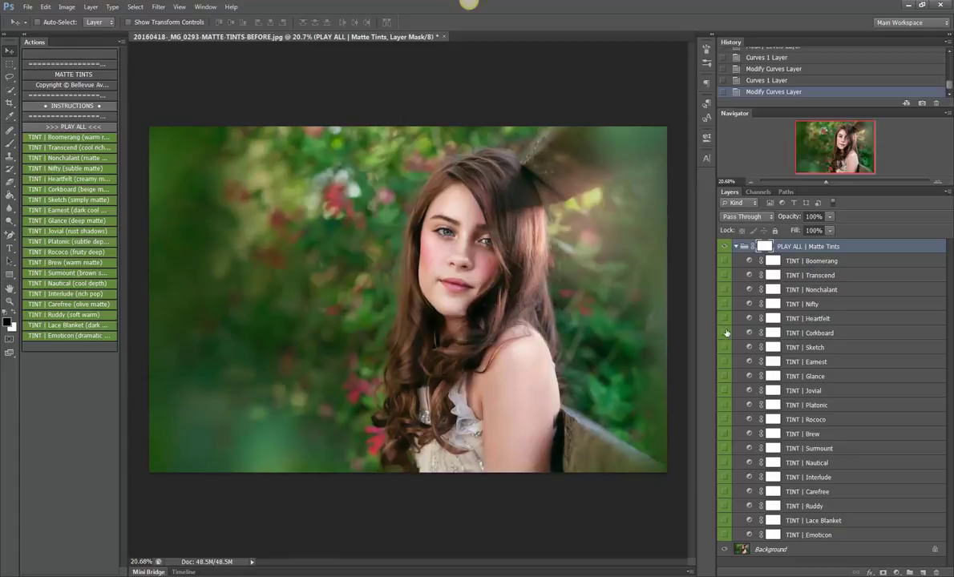
{"action": "left_click", "coordinate": [725, 319]}
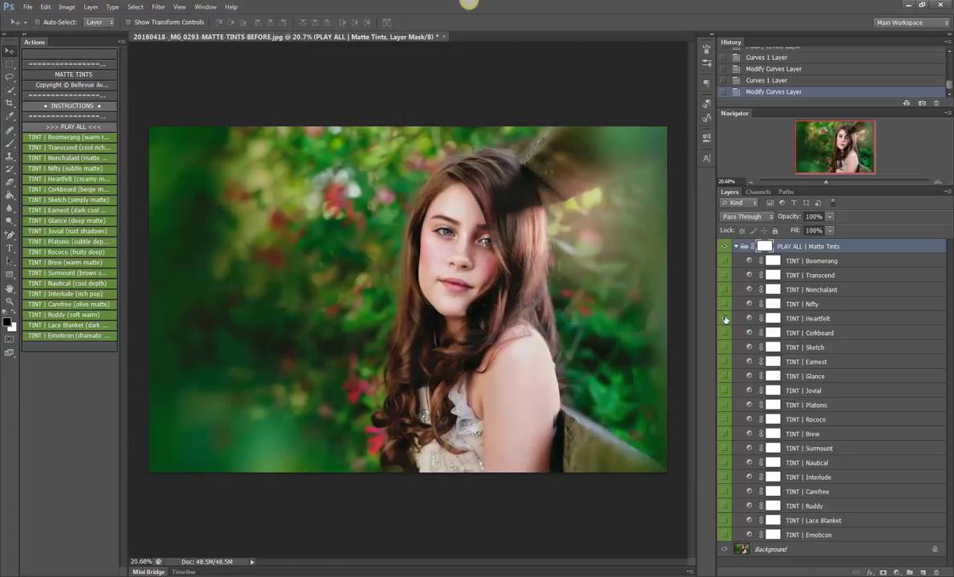
{"action": "left_click", "coordinate": [725, 319]}
Preview the Corkboard, Sketch, Earnest, Glance and Rococo tints one at a time.
{"action": "left_click", "coordinate": [724, 334]}
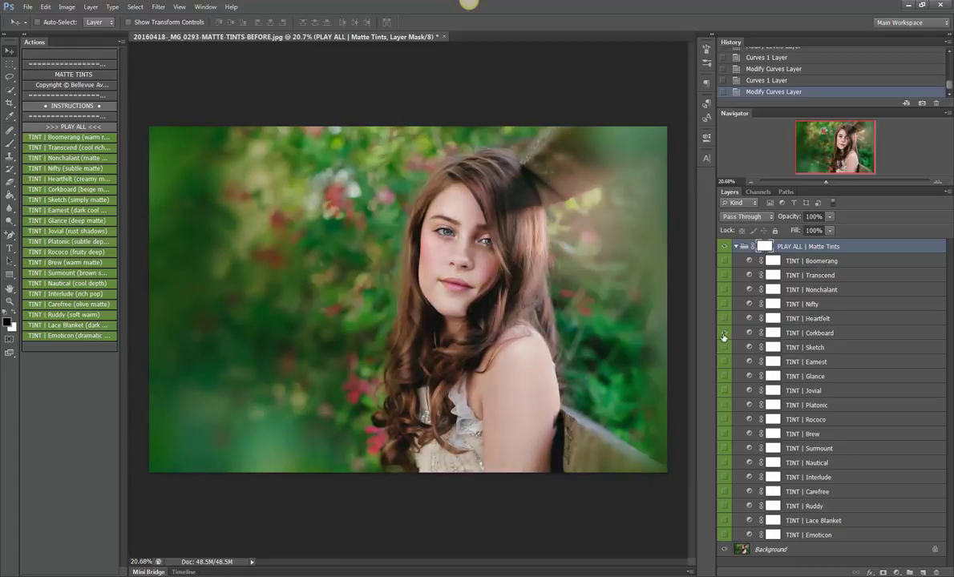
{"action": "left_click", "coordinate": [723, 333]}
{"action": "left_click", "coordinate": [724, 348]}
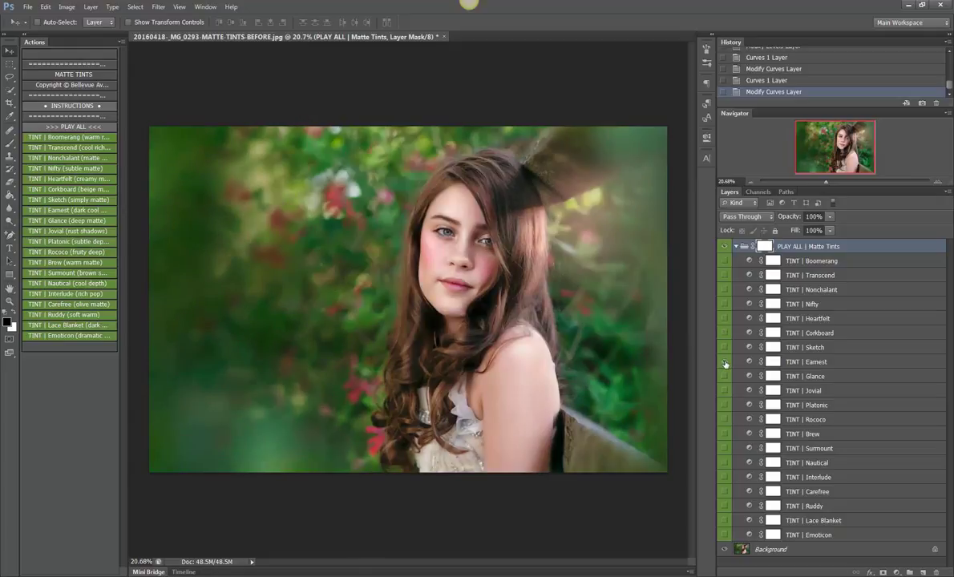
{"action": "left_click", "coordinate": [725, 362]}
{"action": "left_click", "coordinate": [725, 377]}
{"action": "left_click", "coordinate": [724, 378]}
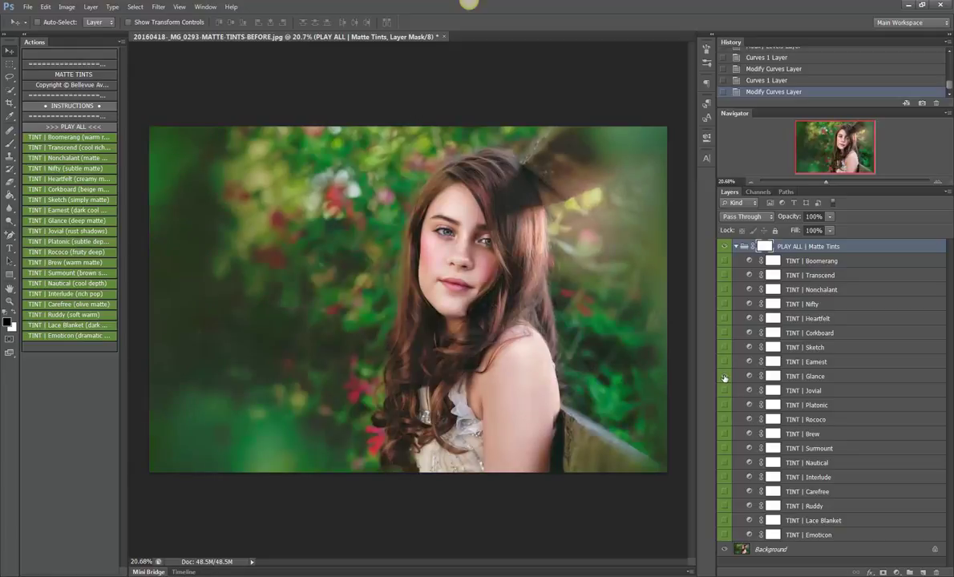
{"action": "left_click", "coordinate": [724, 391]}
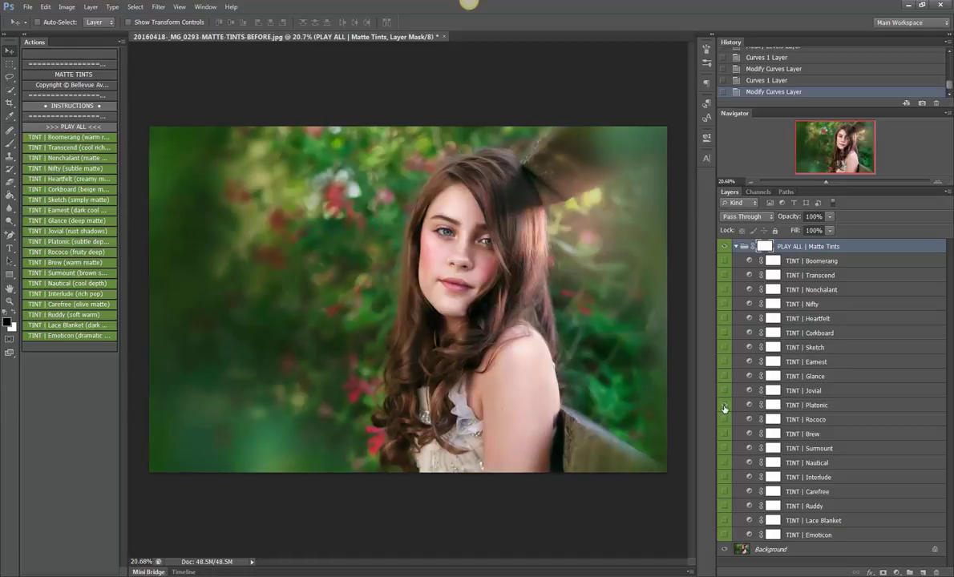
{"action": "left_click", "coordinate": [725, 420]}
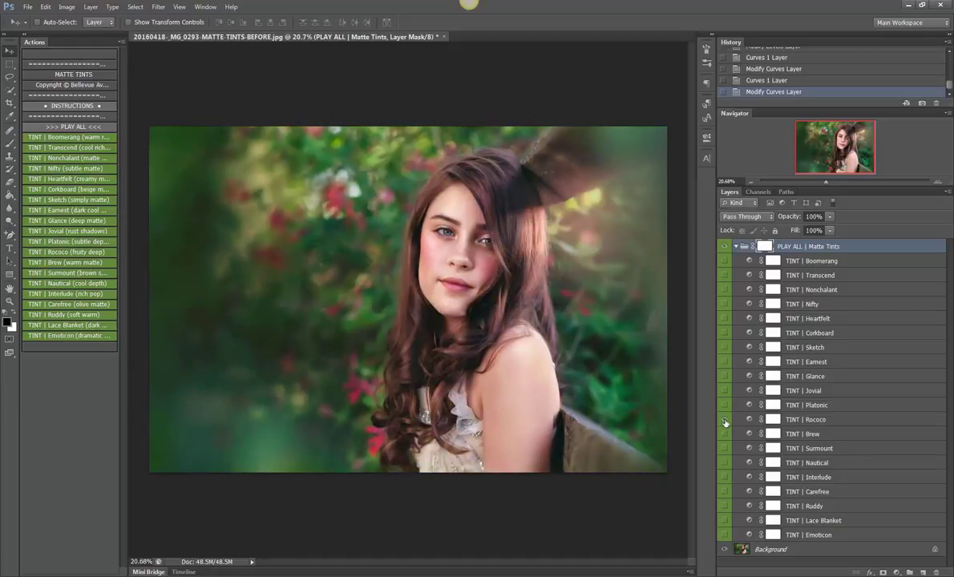
{"action": "left_click", "coordinate": [727, 437]}
Preview Brew, Surmount, Nautical, Interlude, Carefree, Ruddy, Lace Blanket and Emoticon, ending with Emoticon off.
{"action": "left_click", "coordinate": [726, 436]}
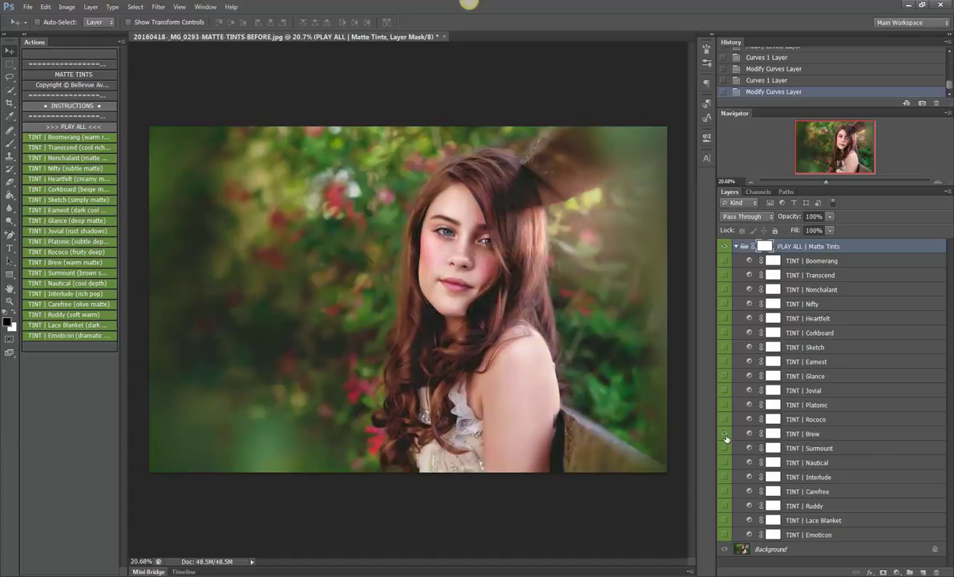
{"action": "left_click", "coordinate": [724, 450]}
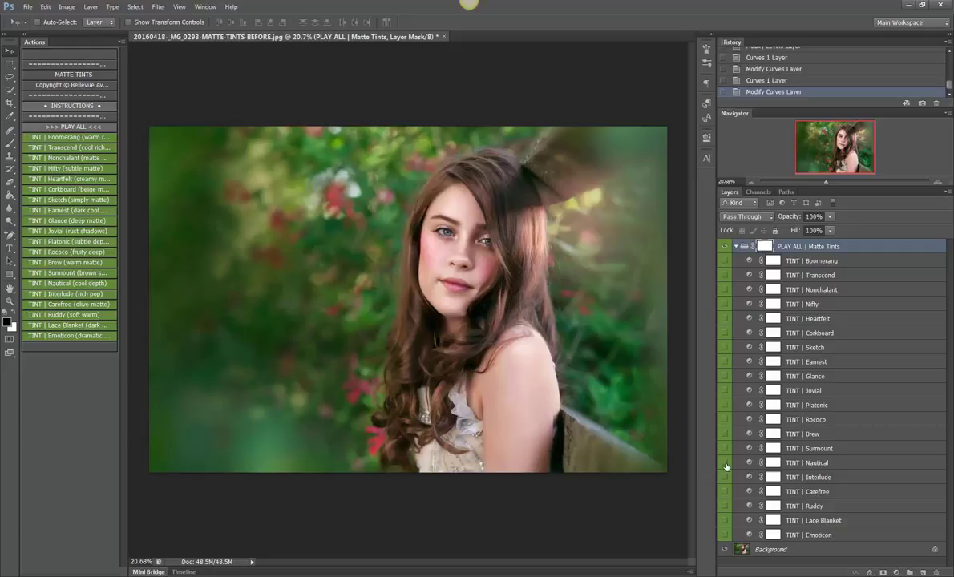
{"action": "left_click", "coordinate": [725, 464]}
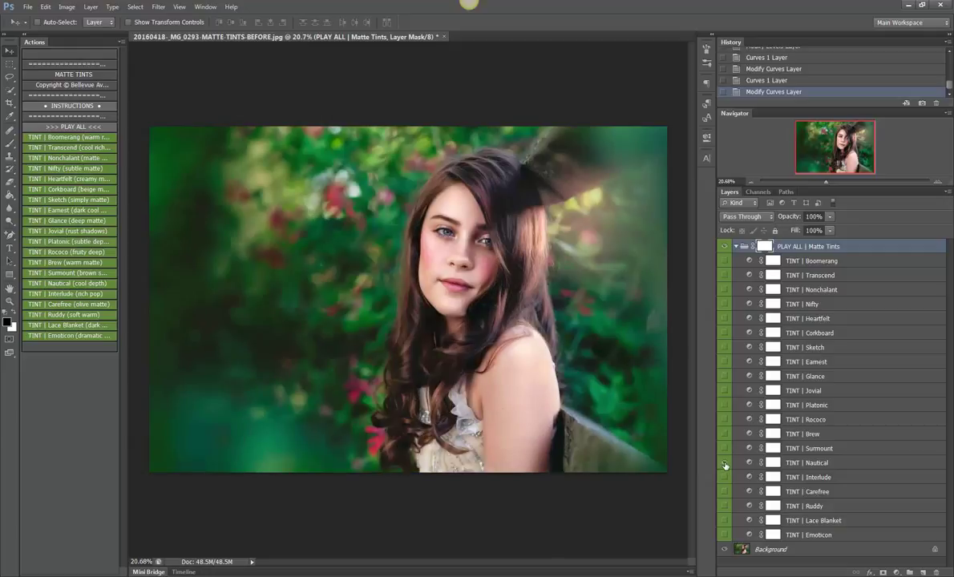
{"action": "left_click", "coordinate": [724, 478]}
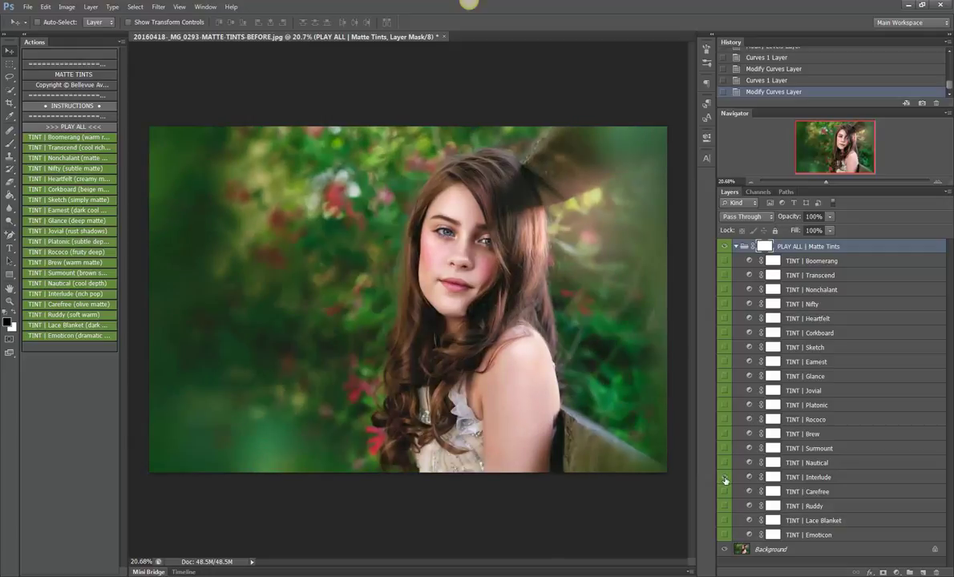
{"action": "left_click", "coordinate": [724, 493]}
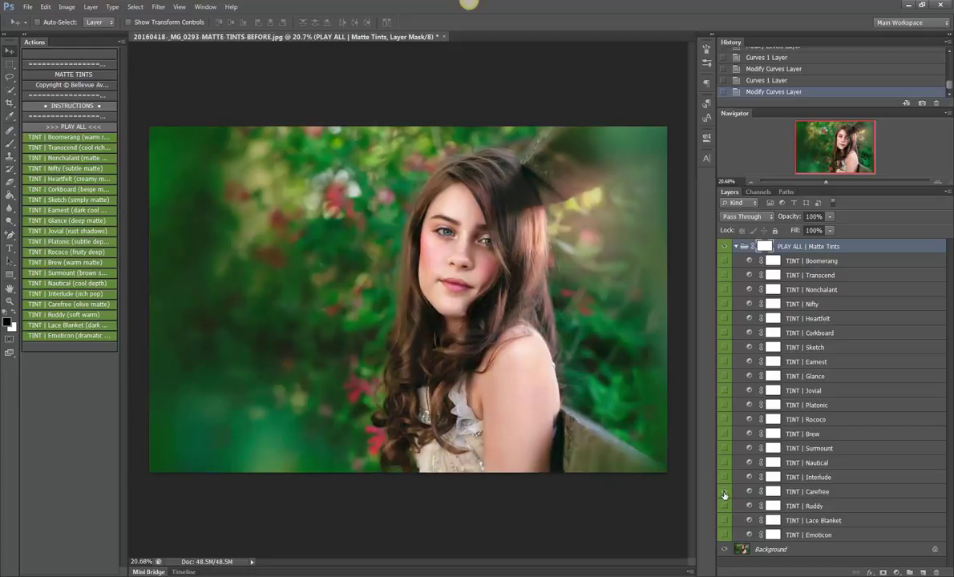
{"action": "left_click", "coordinate": [724, 506]}
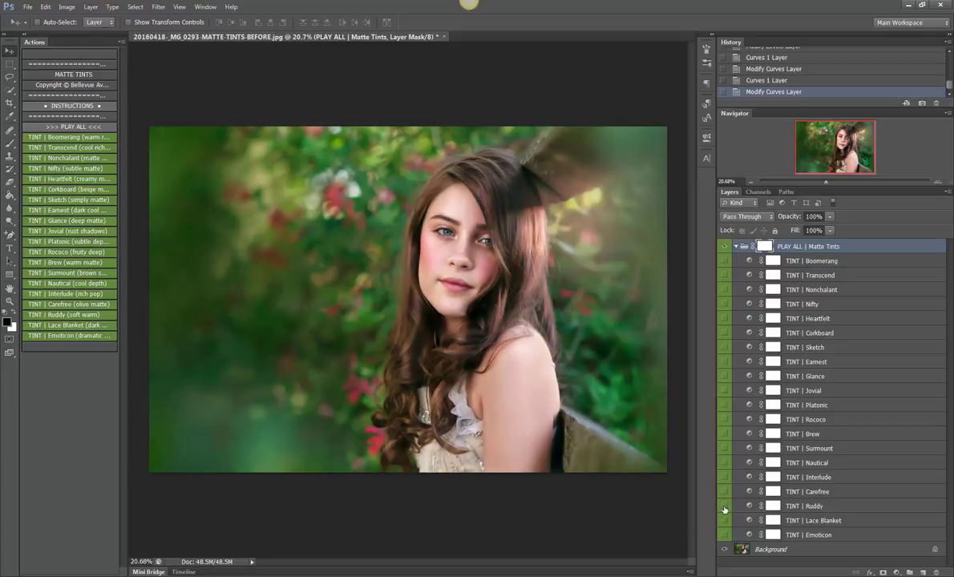
{"action": "left_click", "coordinate": [724, 508]}
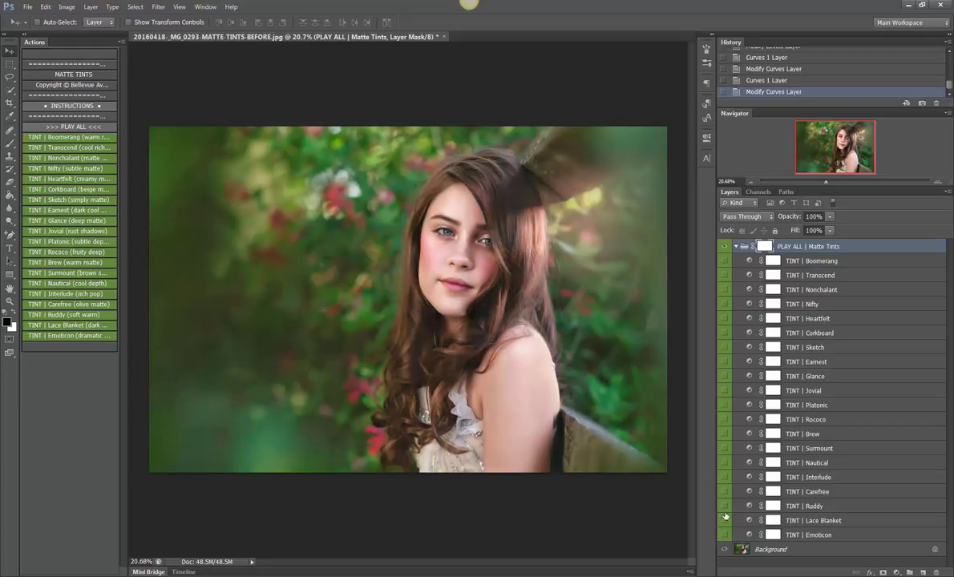
{"action": "left_click", "coordinate": [726, 521]}
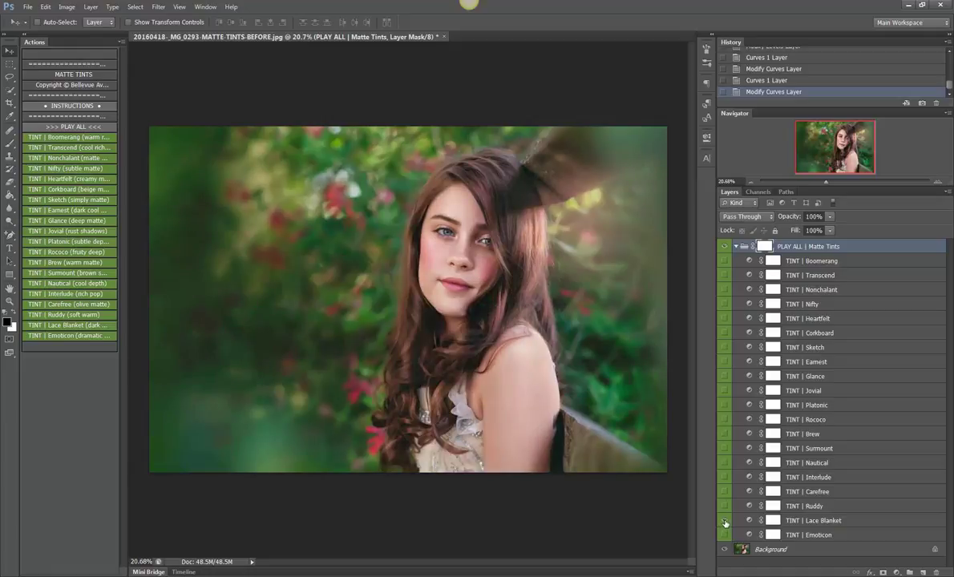
{"action": "left_click", "coordinate": [725, 536]}
{"action": "left_click", "coordinate": [724, 537]}
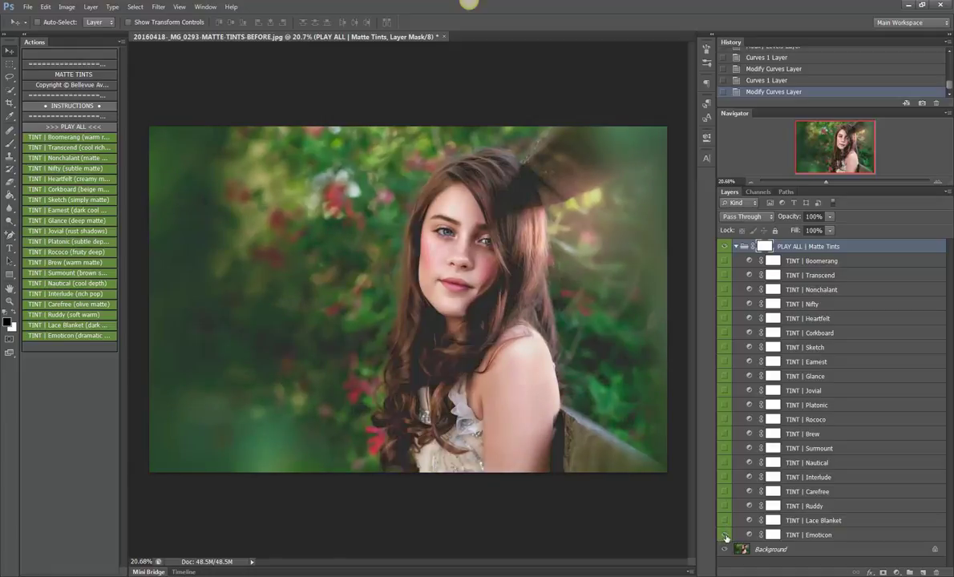
{"action": "left_click", "coordinate": [725, 535]}
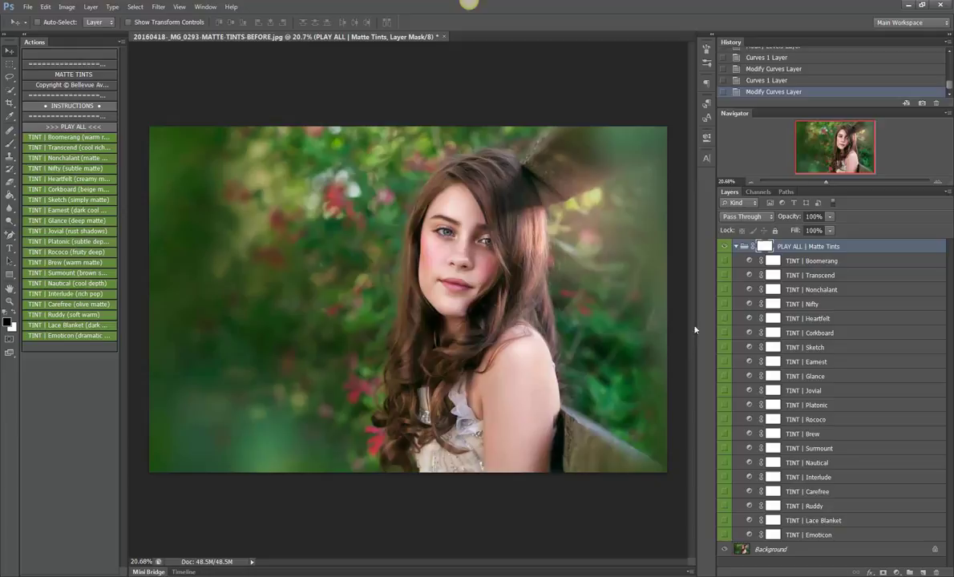
Turn off Button Mode and widen the Actions panel to show full action names.
{"action": "left_click", "coordinate": [122, 42]}
{"action": "left_click", "coordinate": [148, 46]}
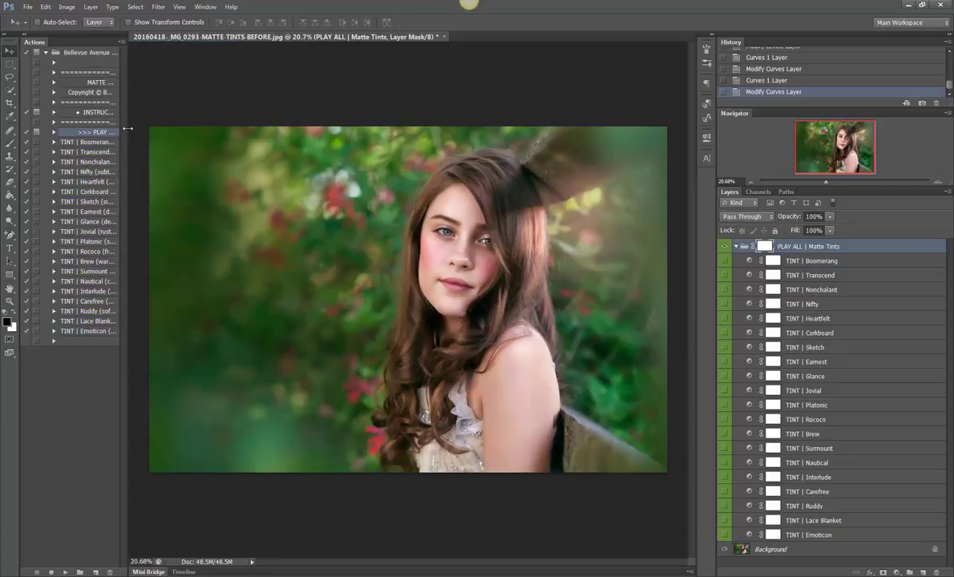
{"action": "left_click_drag", "start_coordinate": [128, 128], "coordinate": [184, 127]}
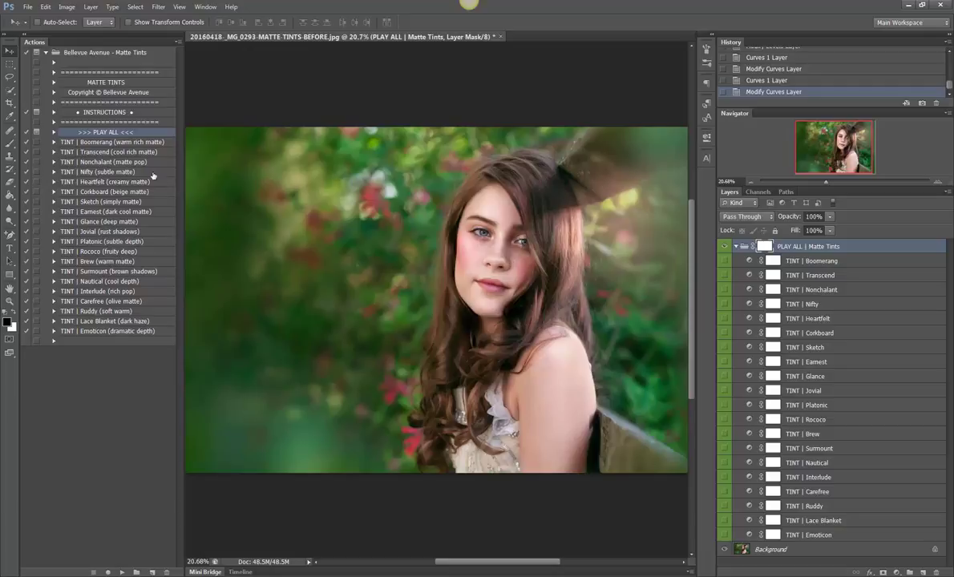
Compare the portrait with and without Boomerang, then switch on the Transcend tint.
{"action": "left_click", "coordinate": [724, 261]}
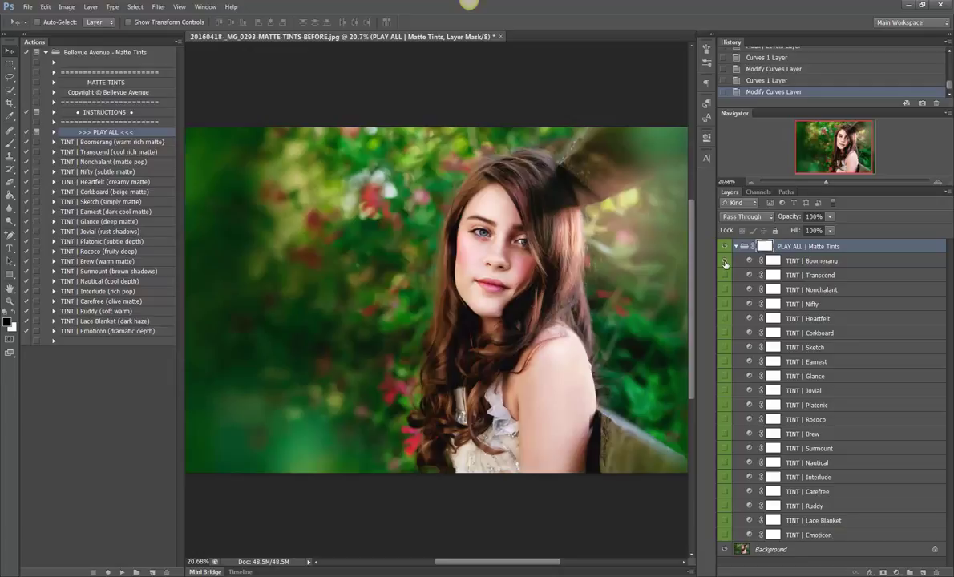
{"action": "left_click", "coordinate": [726, 265]}
{"action": "left_click", "coordinate": [726, 265]}
{"action": "left_click", "coordinate": [726, 265]}
{"action": "left_click", "coordinate": [726, 265]}
{"action": "left_click", "coordinate": [725, 265]}
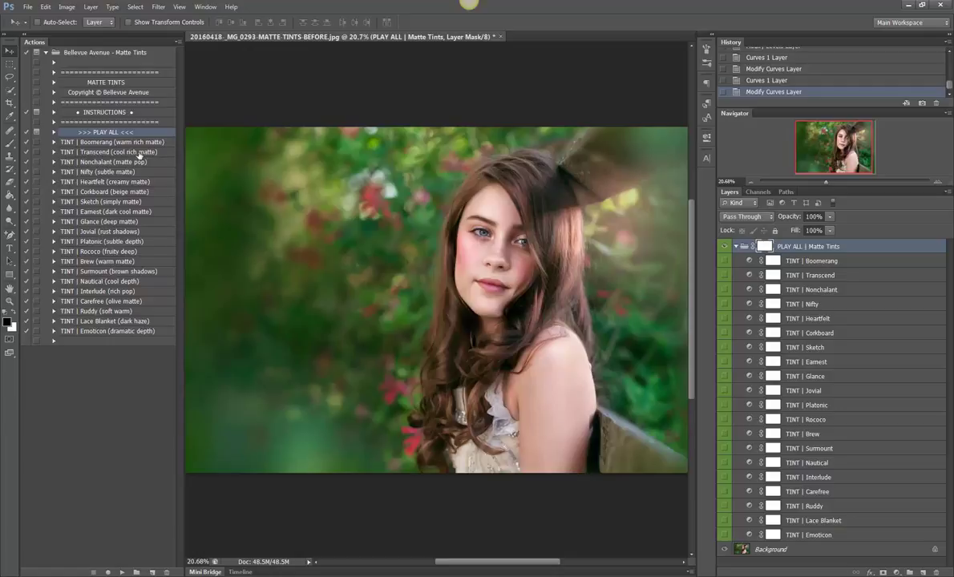
{"action": "left_click", "coordinate": [724, 277]}
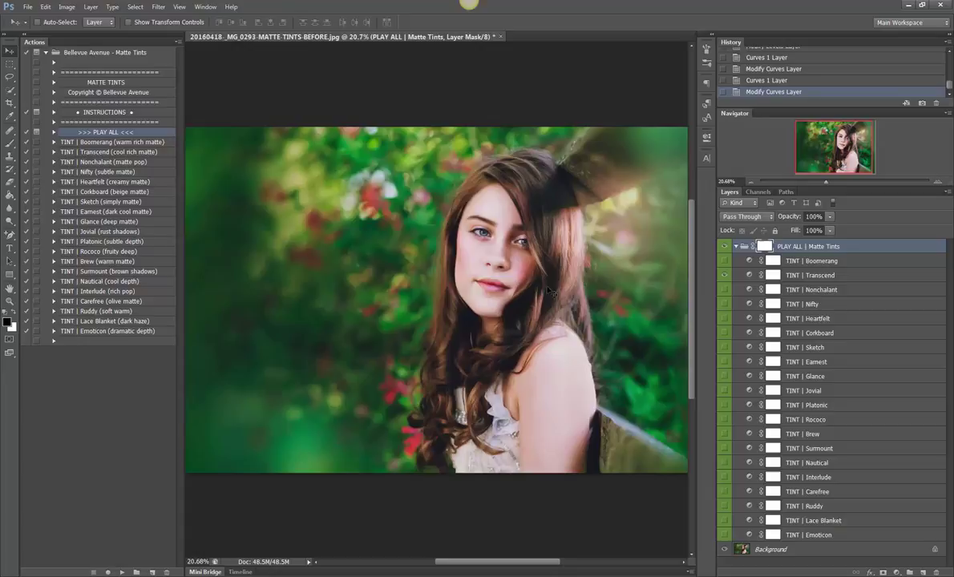
Hide the Transcend tint and switch on the Carefree tint instead.
{"action": "left_click", "coordinate": [722, 275]}
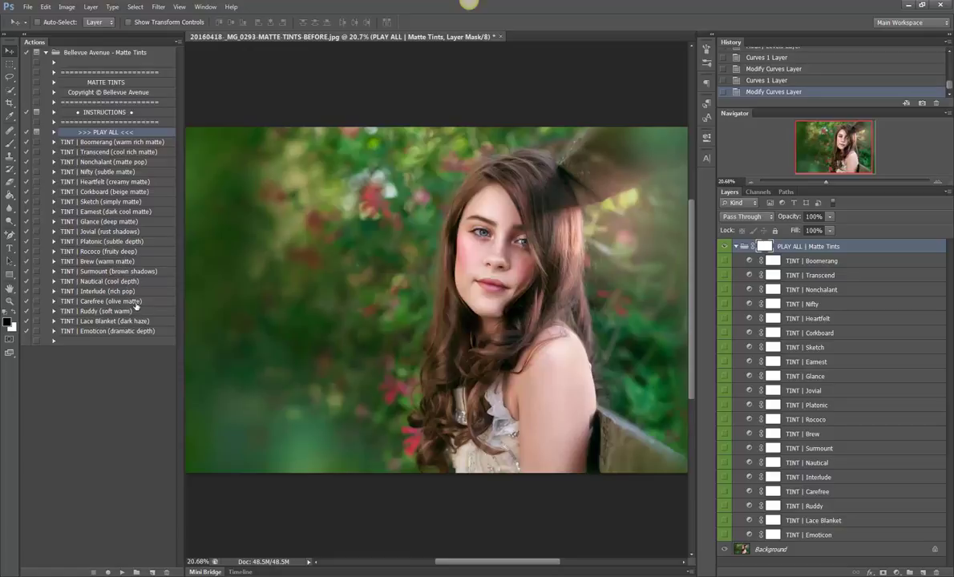
{"action": "left_click", "coordinate": [725, 493]}
Switch on the Heartfelt and Corkboard tints together.
{"action": "left_click", "coordinate": [725, 319]}
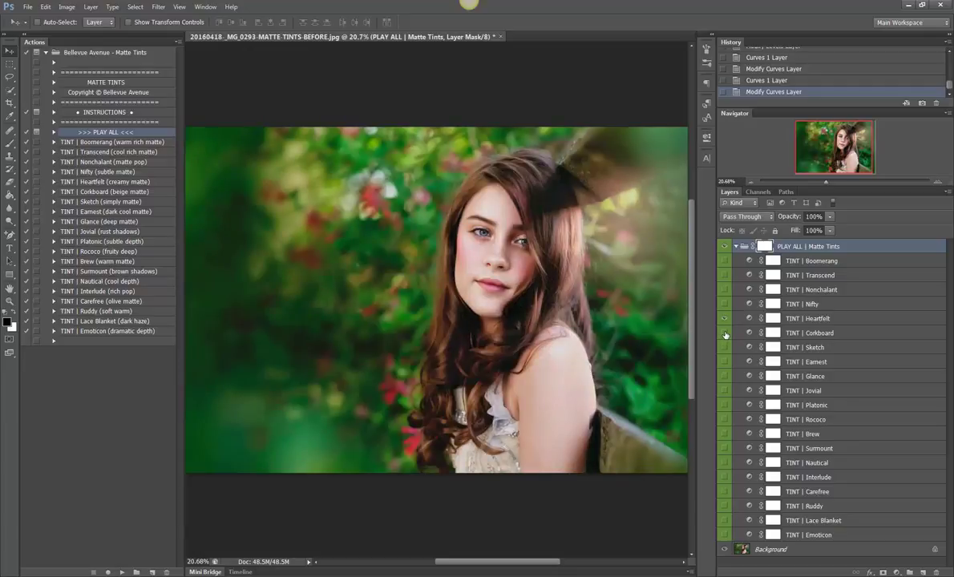
{"action": "left_click", "coordinate": [725, 333]}
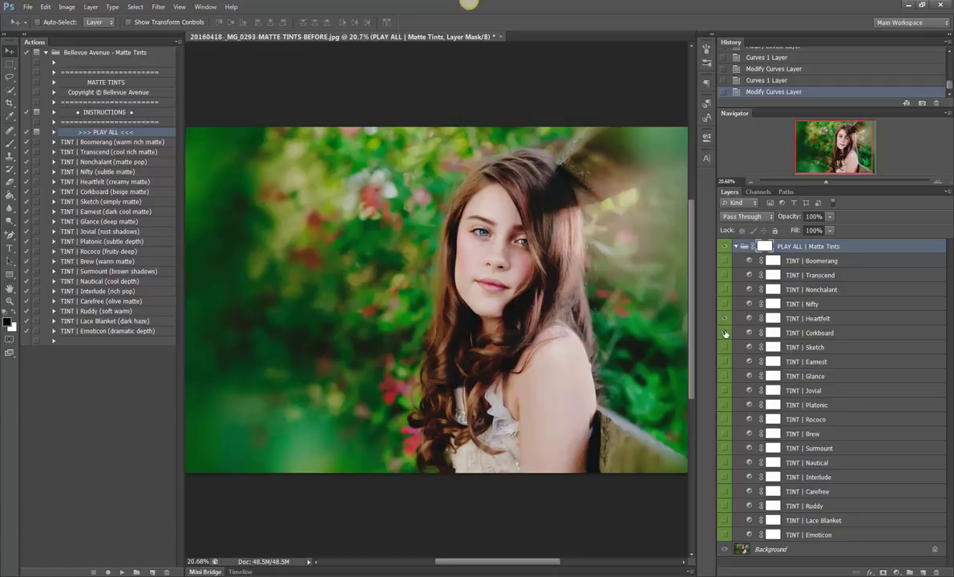
{"action": "left_click", "coordinate": [725, 260]}
Lower the PLAY ALL | Matte Tints group opacity to 66% and compare it on and off.
{"action": "left_click", "coordinate": [736, 246]}
{"action": "left_click", "coordinate": [830, 217]}
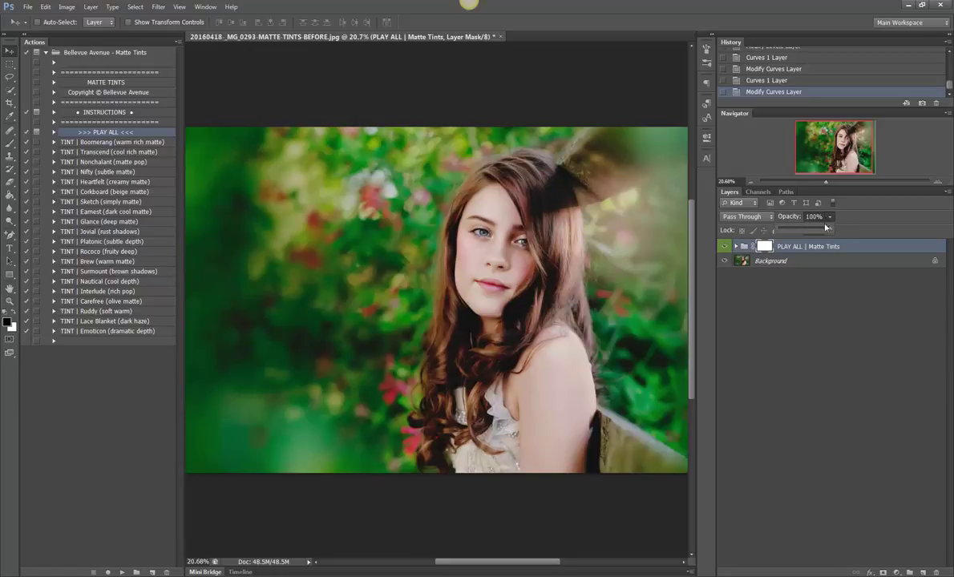
{"action": "left_click", "coordinate": [736, 246]}
{"action": "left_click", "coordinate": [736, 246]}
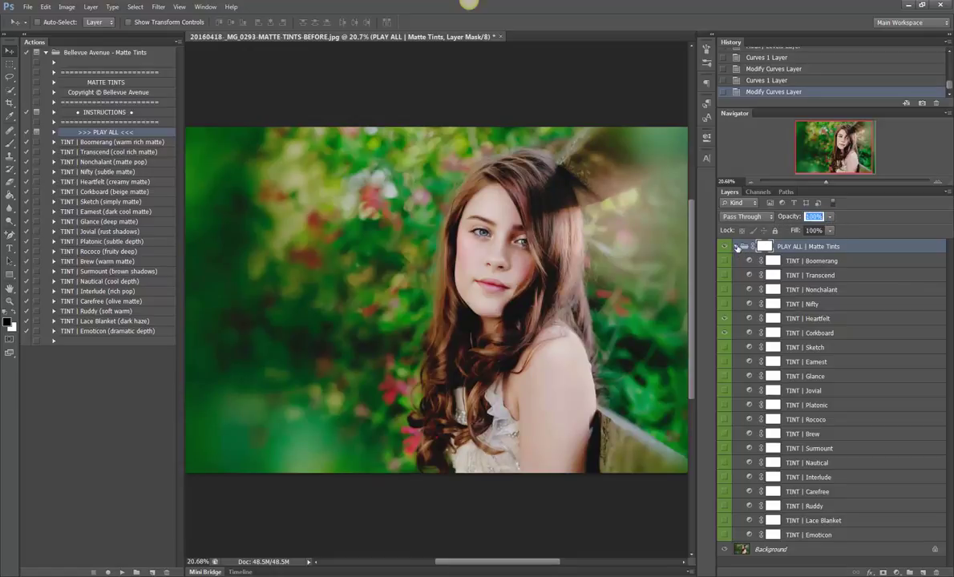
{"action": "left_click", "coordinate": [736, 246]}
{"action": "left_click", "coordinate": [830, 217]}
{"action": "left_click_drag", "start_coordinate": [832, 231], "coordinate": [813, 233]}
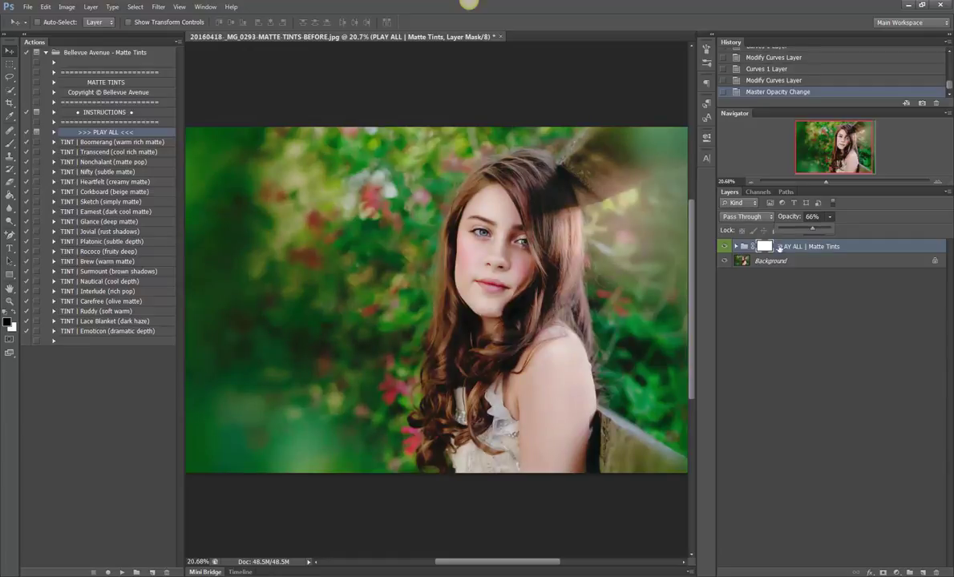
{"action": "left_click", "coordinate": [724, 247]}
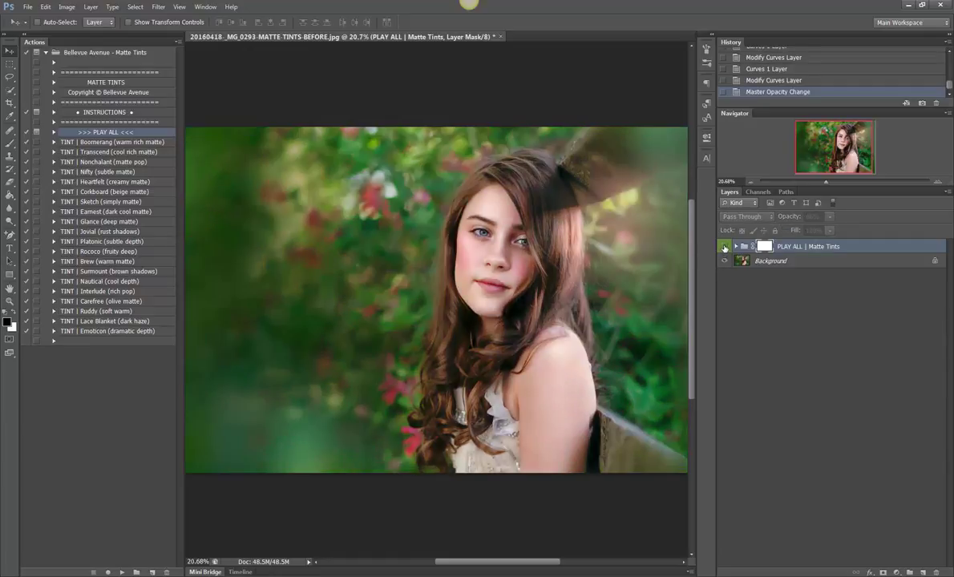
{"action": "left_click", "coordinate": [725, 250]}
{"action": "left_click", "coordinate": [736, 246]}
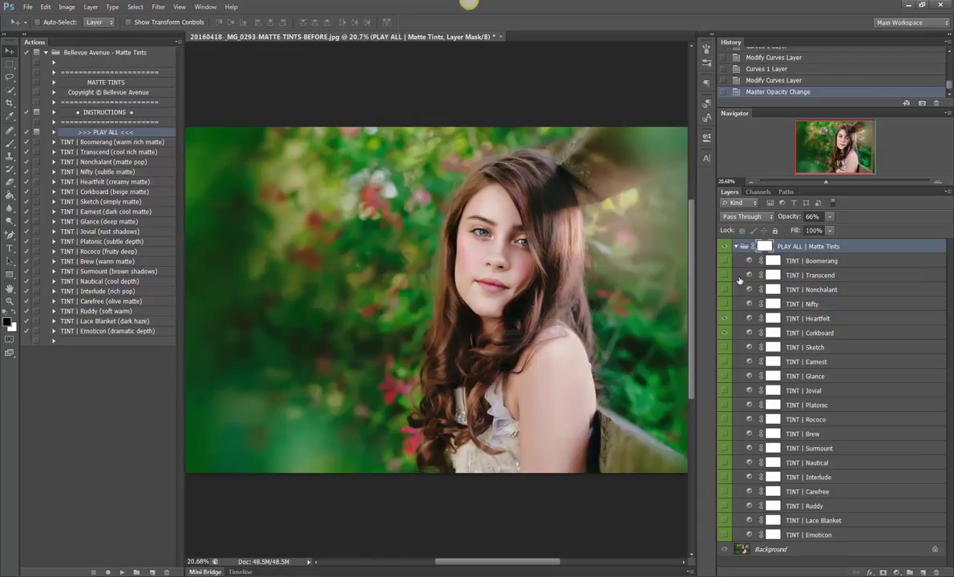
Switch on the Jovial tint and set its layer opacity to 56%.
{"action": "left_click", "coordinate": [724, 390]}
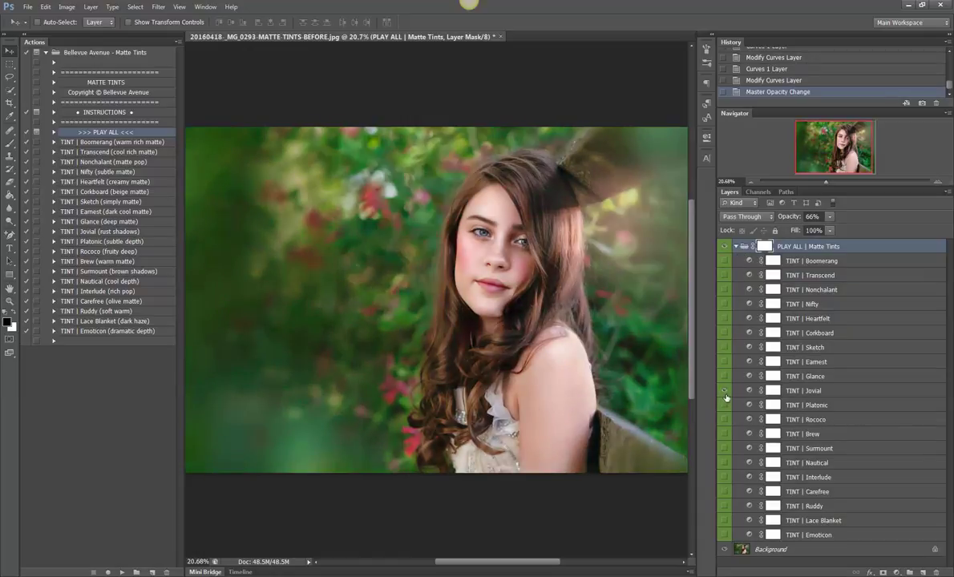
{"action": "left_click", "coordinate": [794, 393]}
{"action": "left_click", "coordinate": [830, 217]}
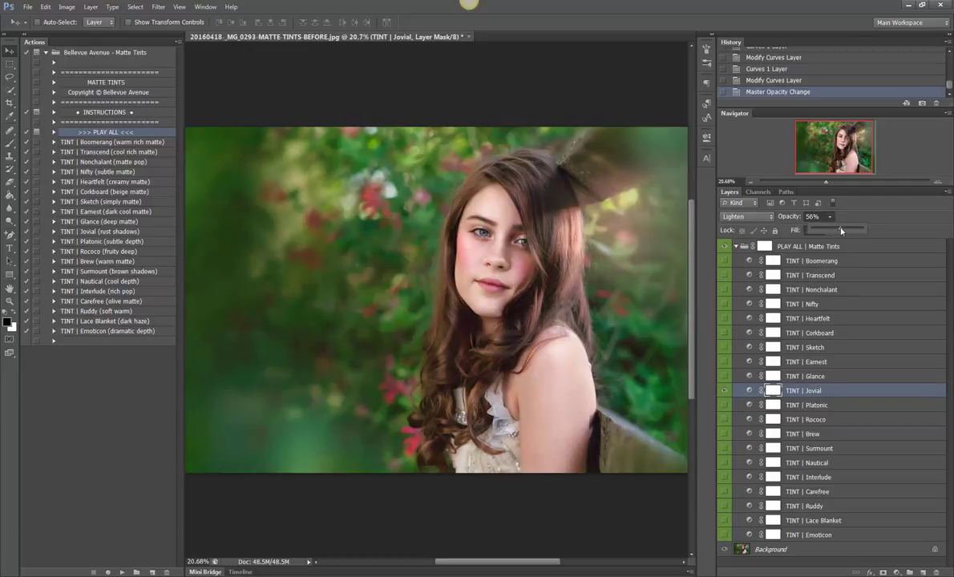
{"action": "left_click", "coordinate": [841, 231]}
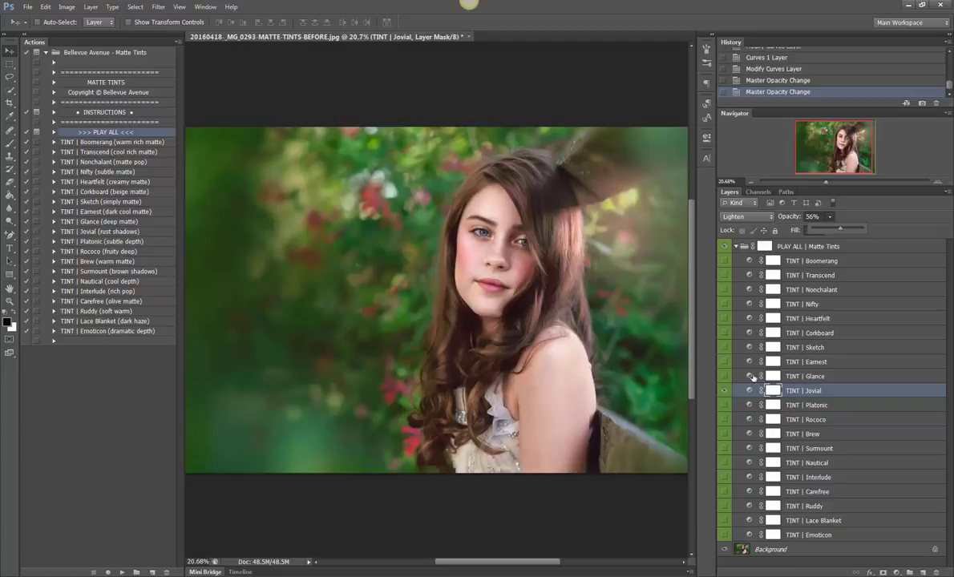
{"action": "left_click", "coordinate": [675, 356]}
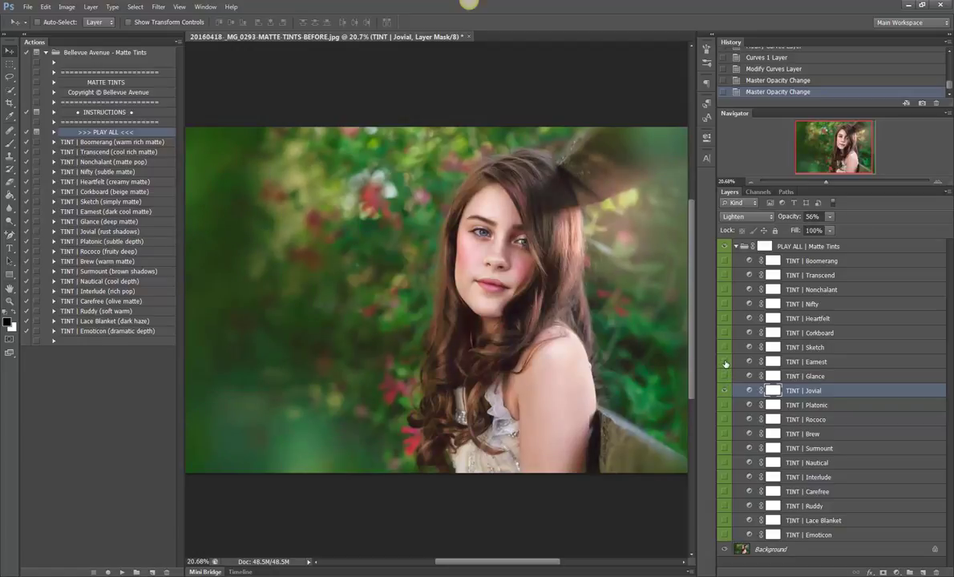
Turn off Corkboard, add the Transcend tint alongside Jovial, and compare with the group off.
{"action": "left_click", "coordinate": [725, 377]}
{"action": "left_click", "coordinate": [724, 350]}
{"action": "left_click", "coordinate": [725, 335]}
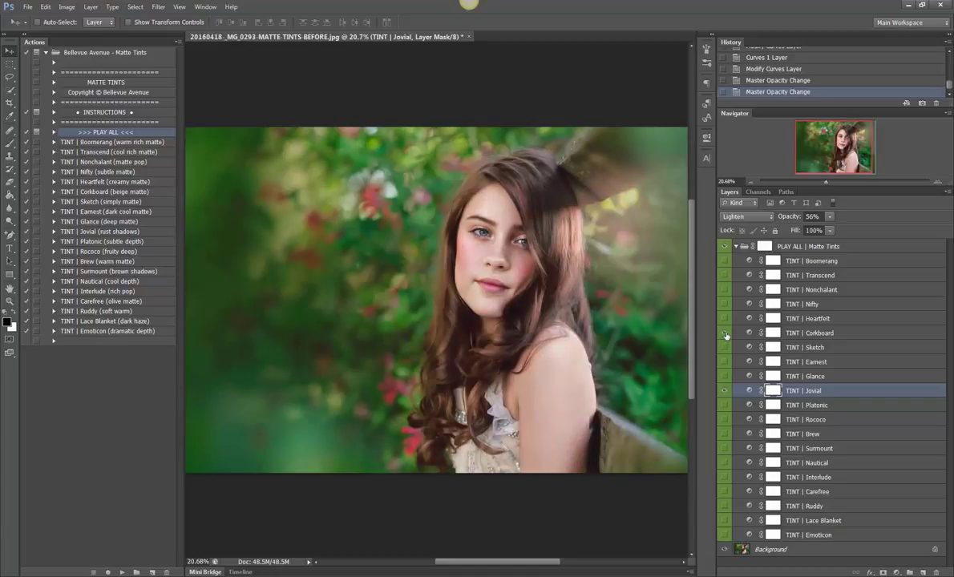
{"action": "left_click", "coordinate": [725, 335]}
{"action": "left_click", "coordinate": [725, 276]}
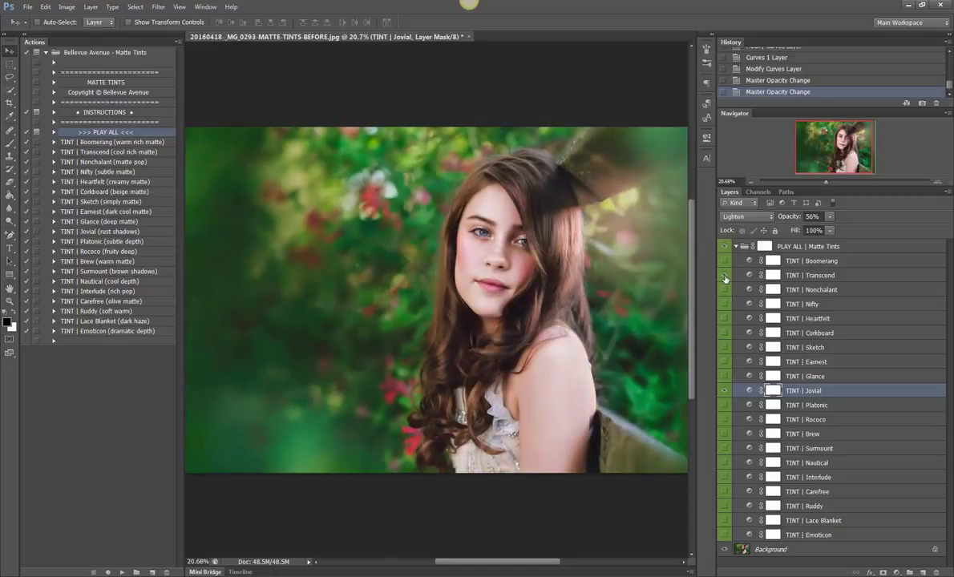
{"action": "left_click", "coordinate": [726, 247]}
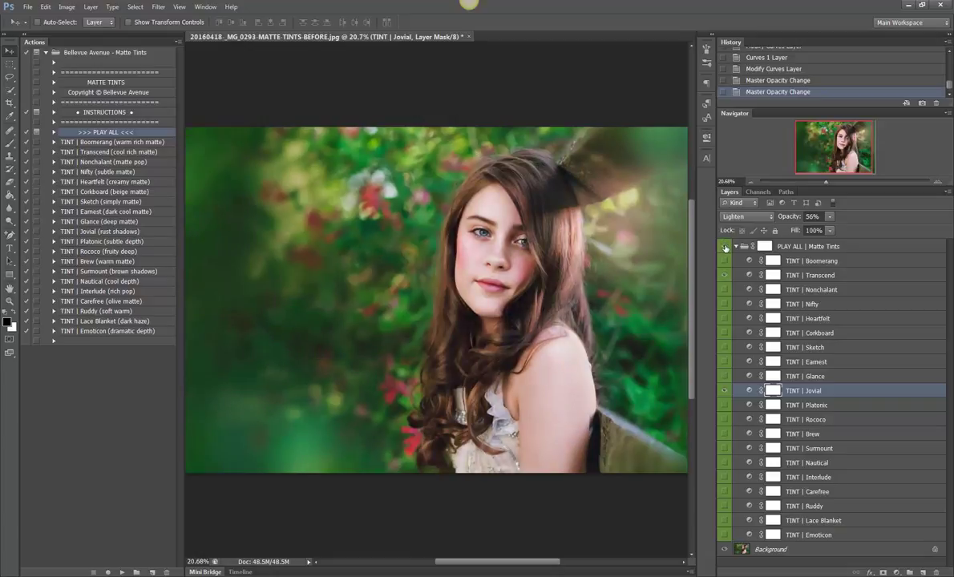